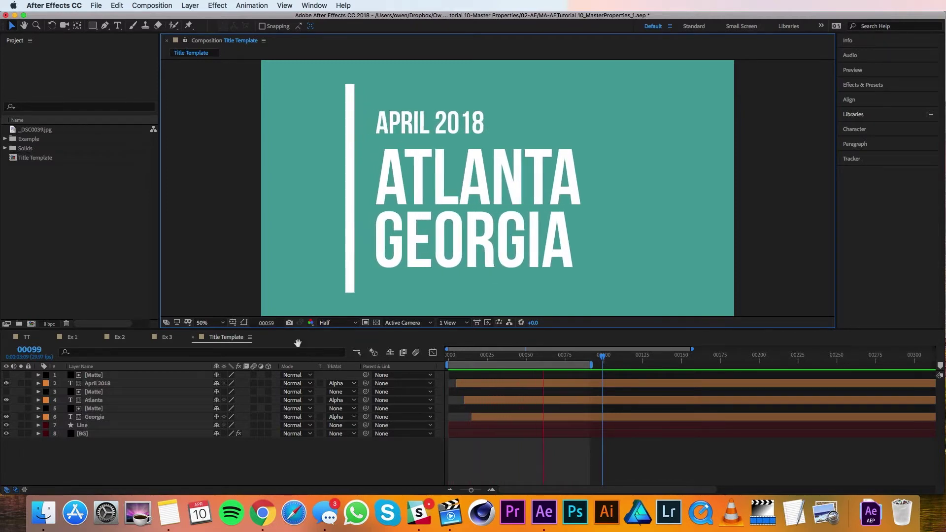
# Stop the Title Template preview, leaving the APRIL 2018 ATLANTA GEORGIA title frozen
pyautogui.press('space')
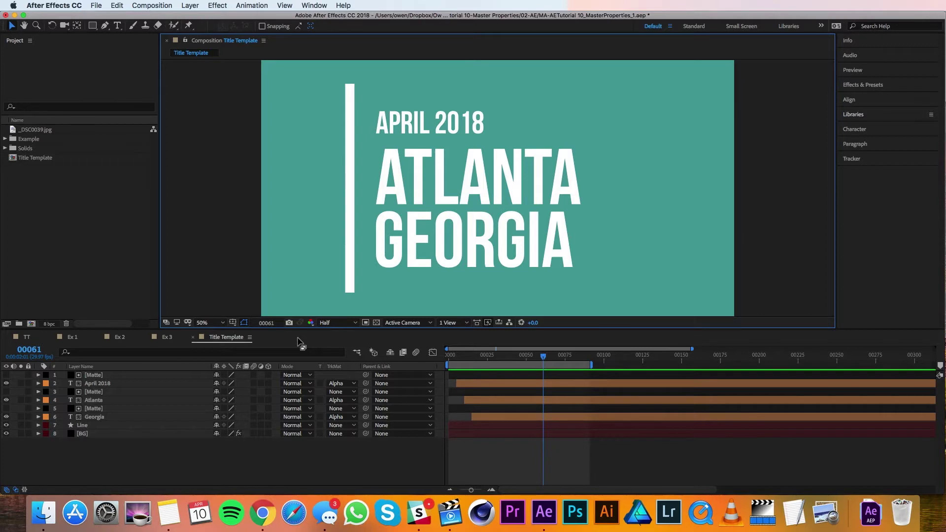
pyautogui.click(314, 6)
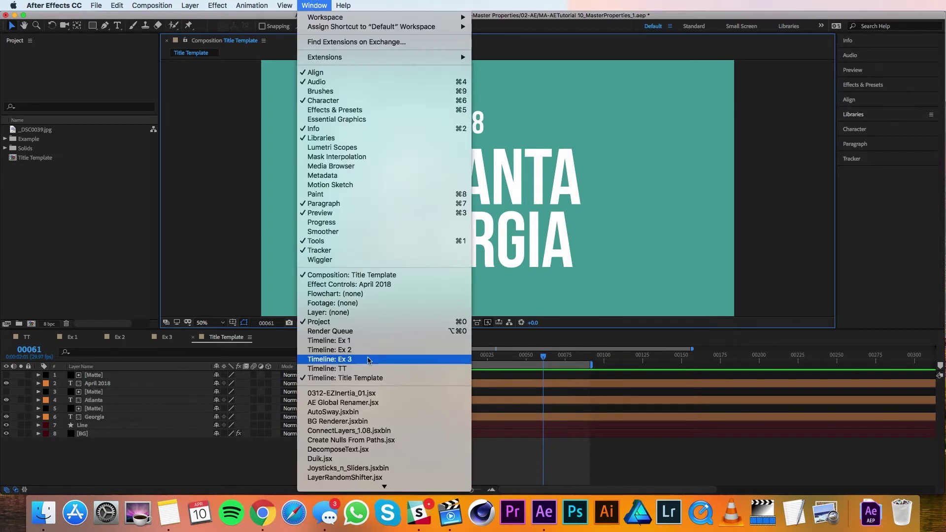
# Open the Essential Graphics panel and choose Title Template as its master composition
pyautogui.click(367, 122)
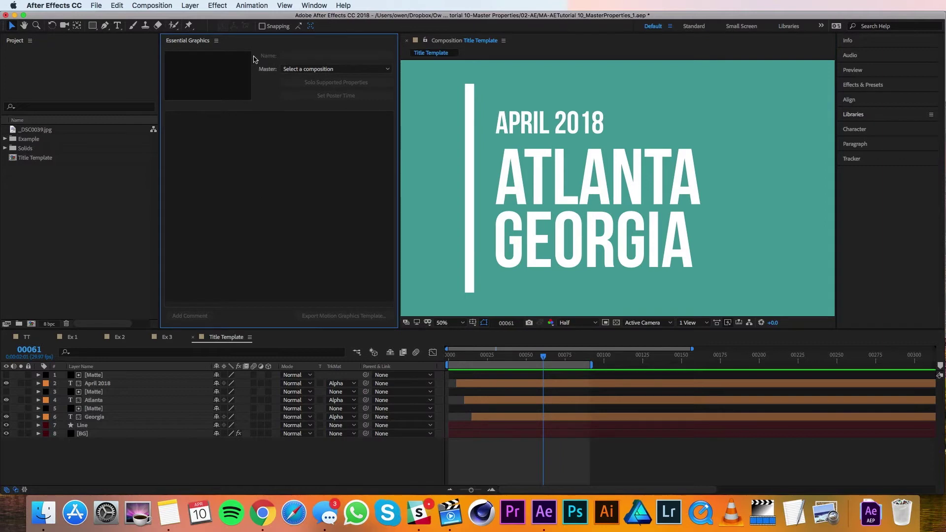
pyautogui.click(347, 73)
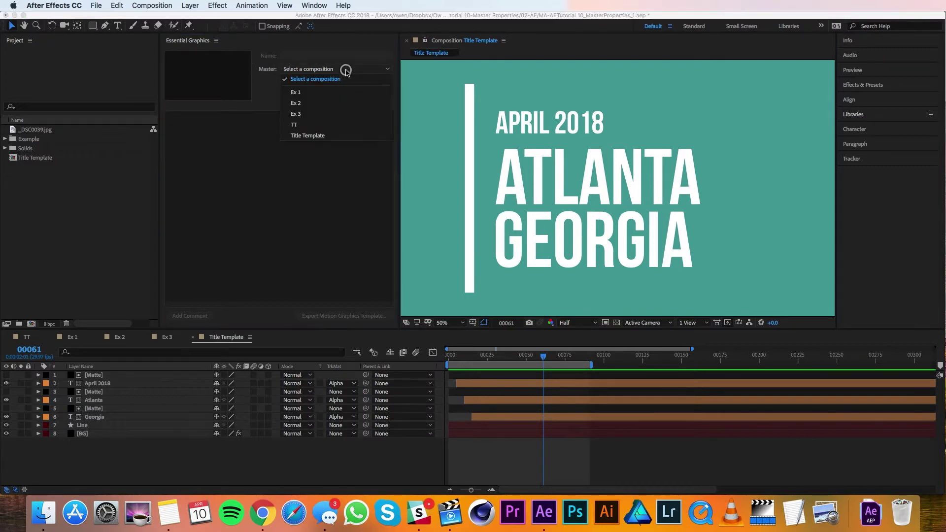
pyautogui.click(331, 138)
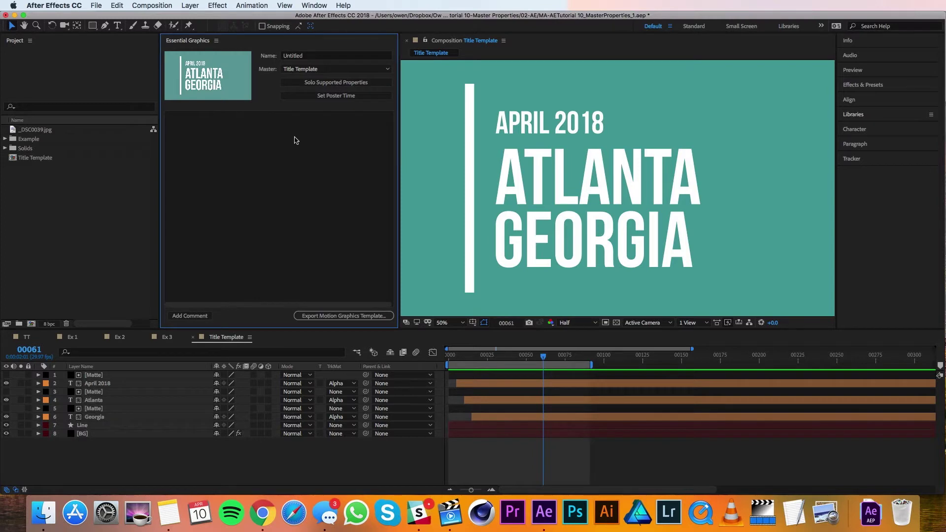
# Name the template 'Text Template', review its Solo Supported Properties, then collapse the layers
pyautogui.click(305, 56)
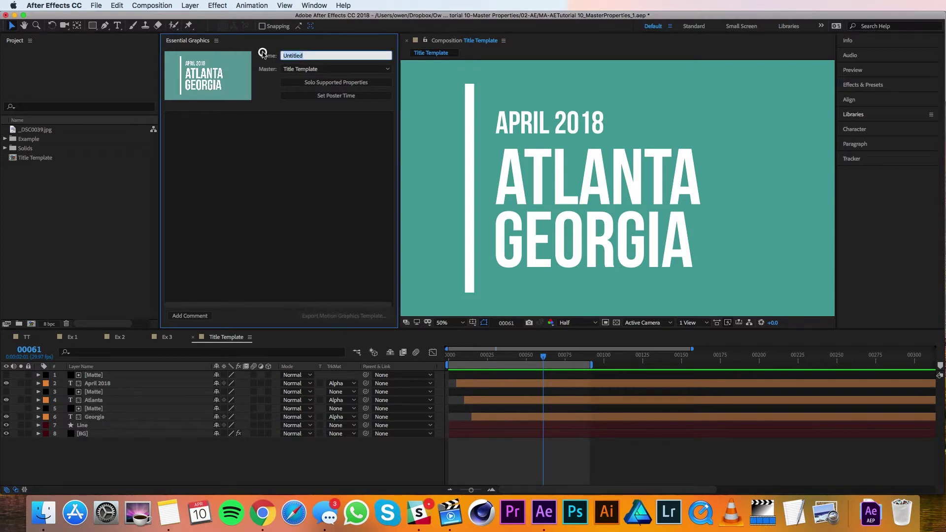
pyautogui.write('Text Template')
pyautogui.click(300, 84)
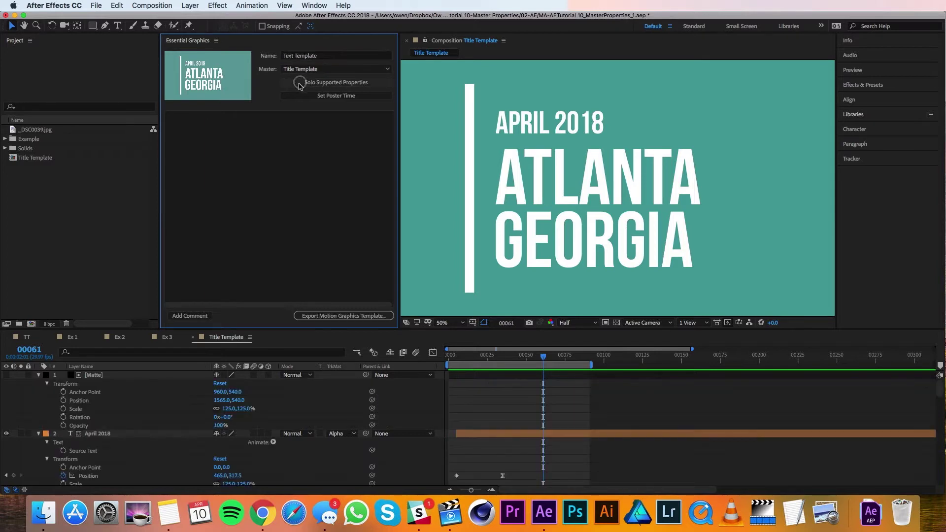
pyautogui.scroll(-15, 123, 440)
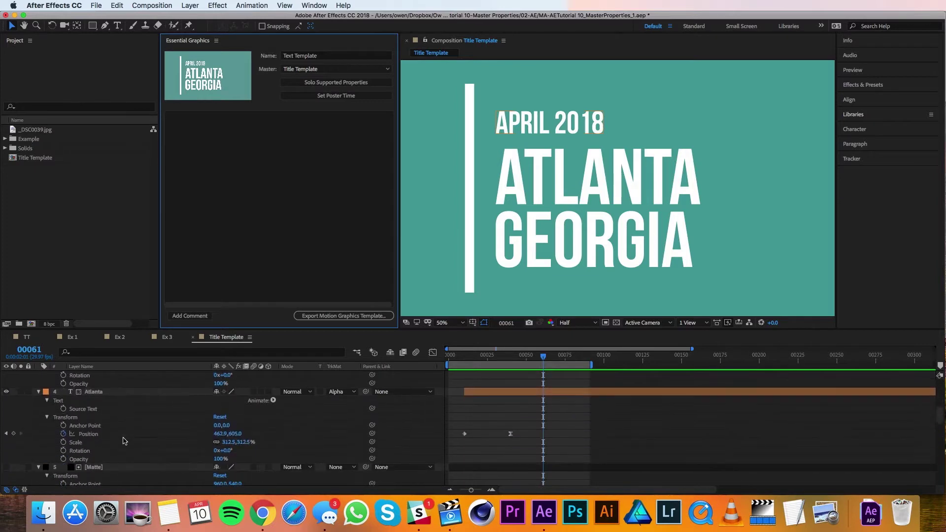
pyautogui.scroll(15, 123, 441)
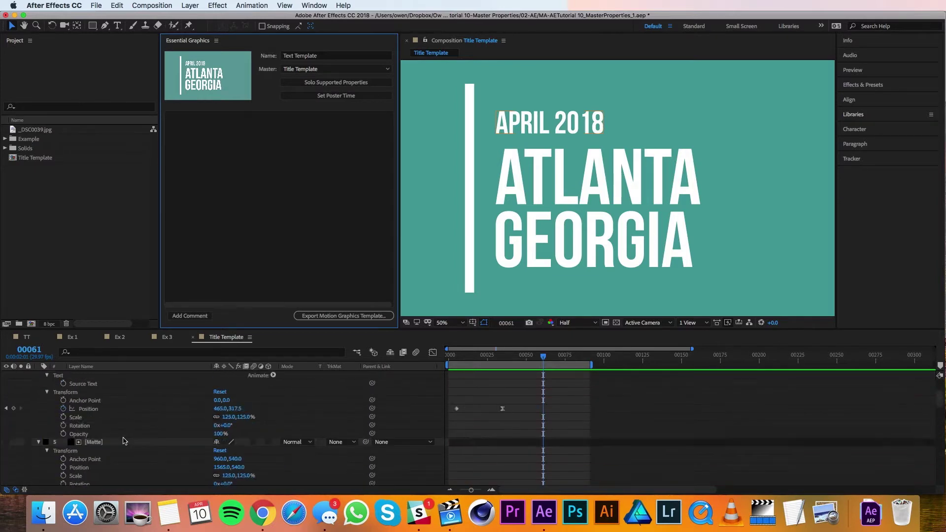
pyautogui.click(300, 97)
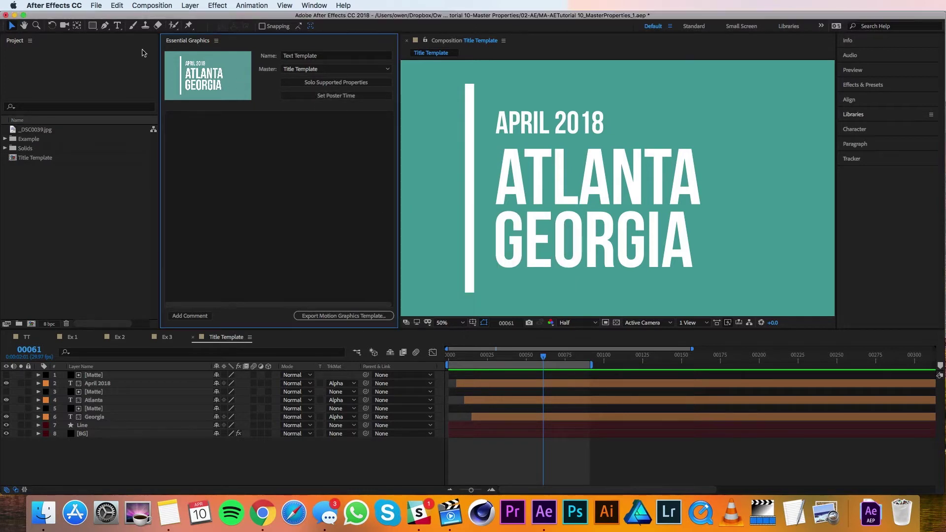
# Set the template's poster time to frame 73, where the full title shows
pyautogui.click(570, 358)
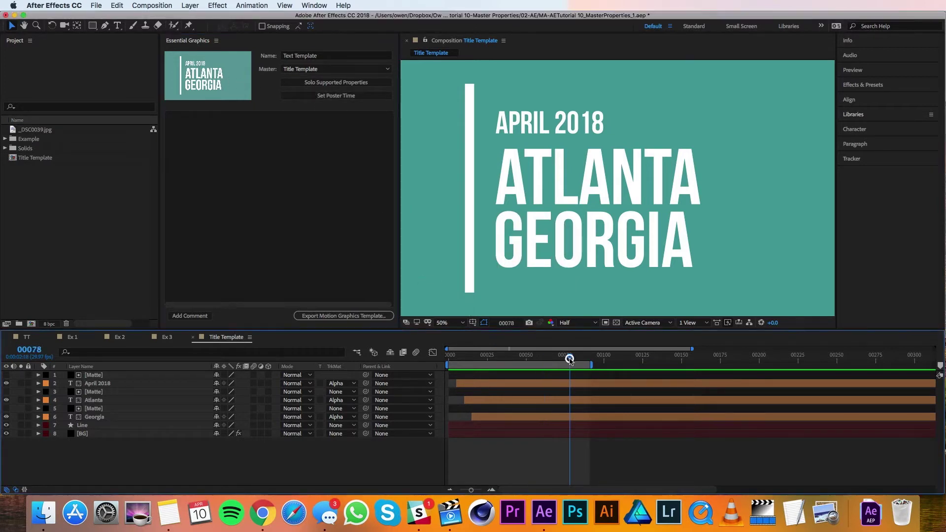
pyautogui.moveTo(569, 358); pyautogui.dragTo(472, 358)
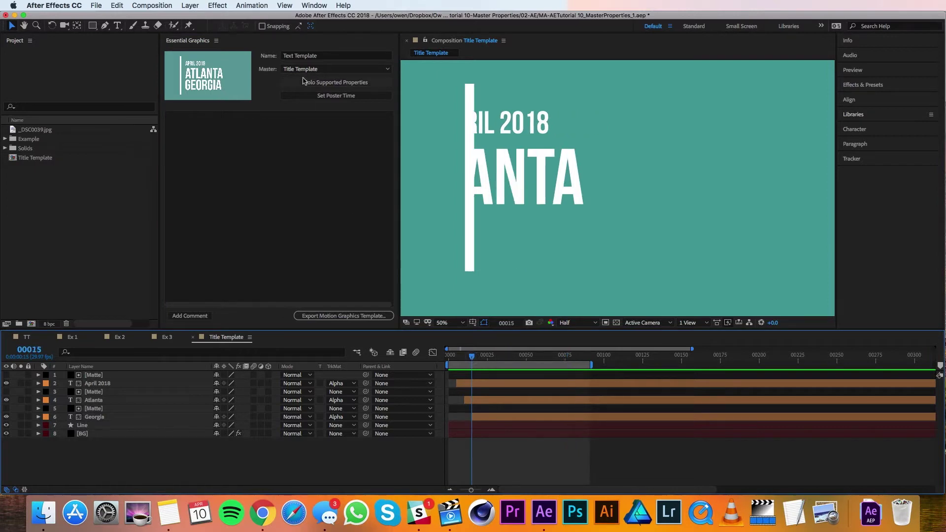
pyautogui.click(320, 95)
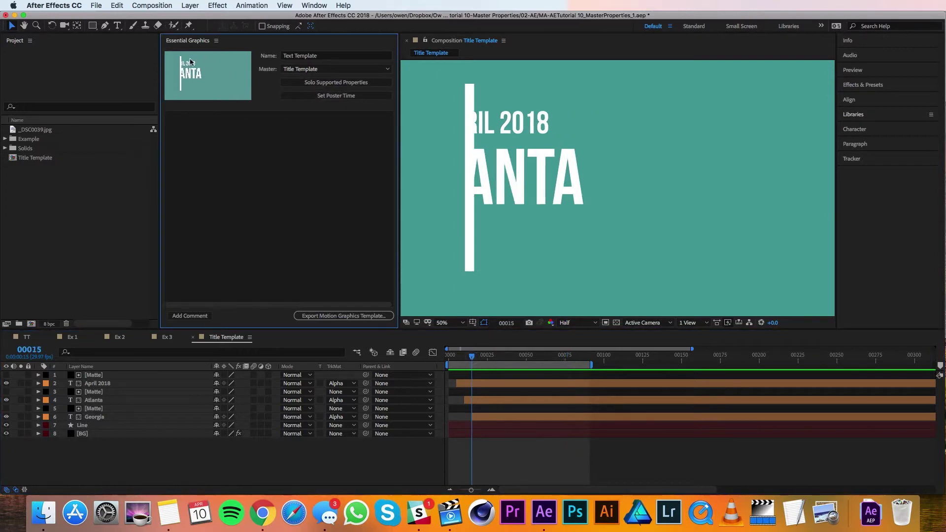
pyautogui.click(562, 357)
pyautogui.click(307, 96)
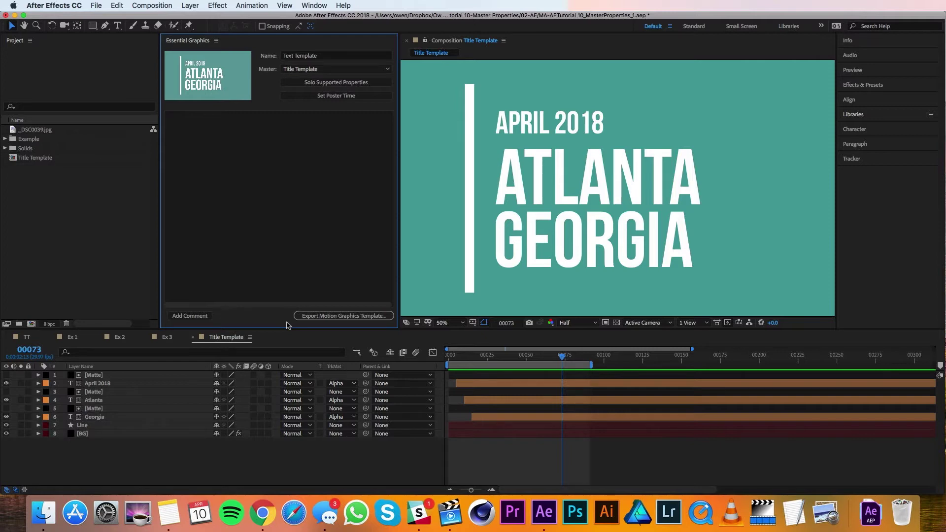
# Add a new null object layer named 'Text Control'
pyautogui.click(190, 5)
pyautogui.moveTo(214, 20)
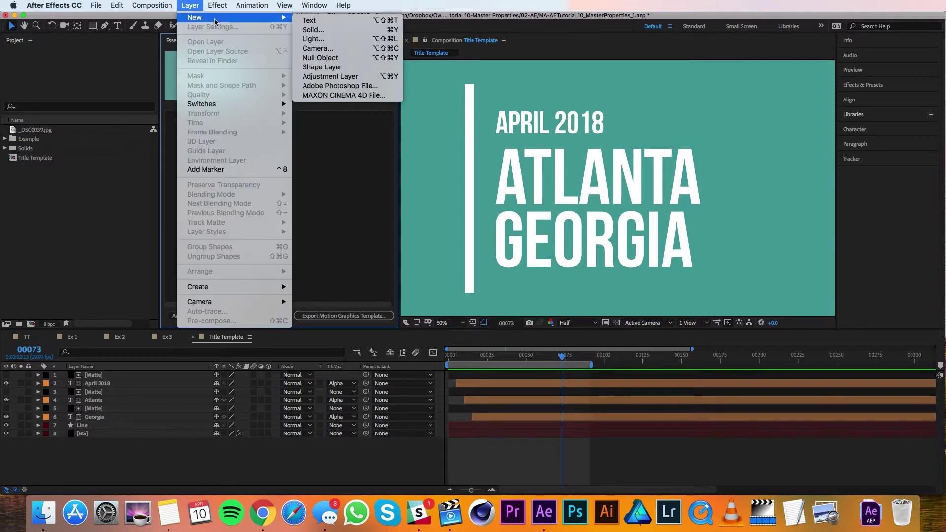
pyautogui.click(354, 58)
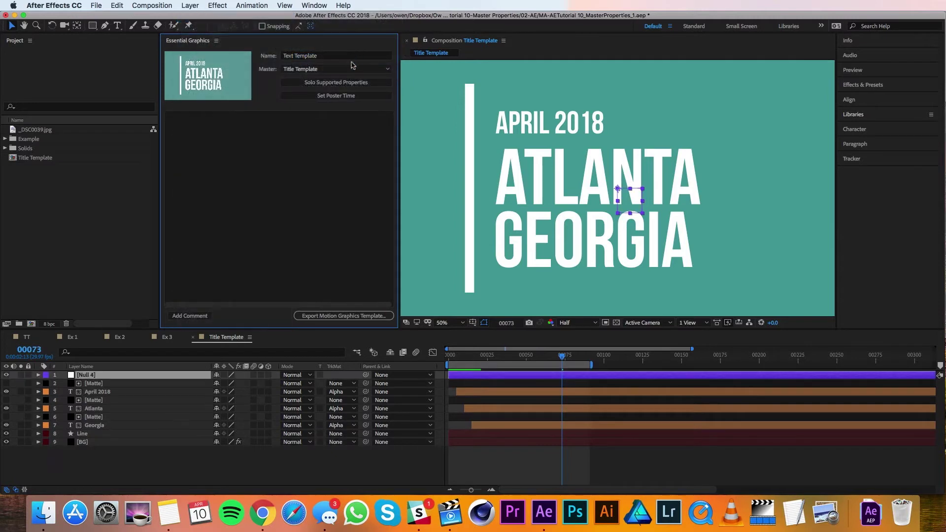
pyautogui.click(103, 376)
pyautogui.press('Return')
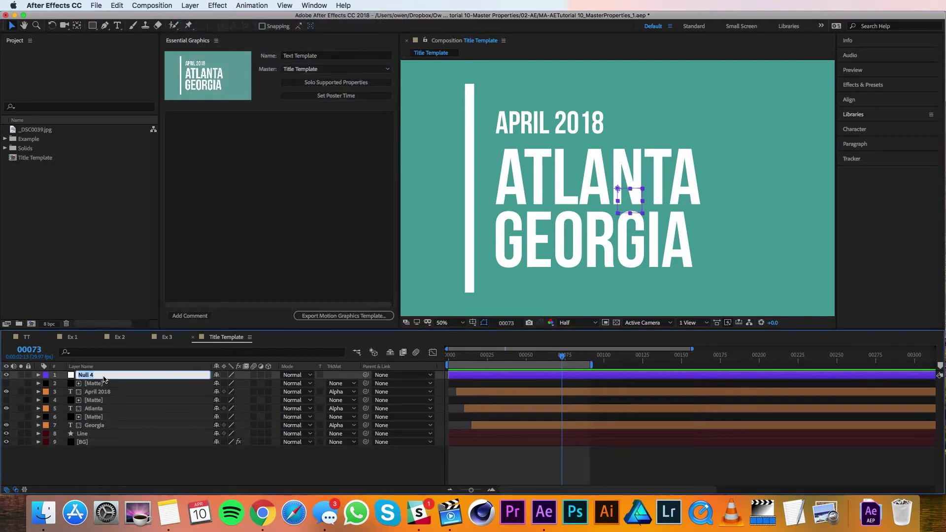
pyautogui.write('Text Control')
pyautogui.press('Return')
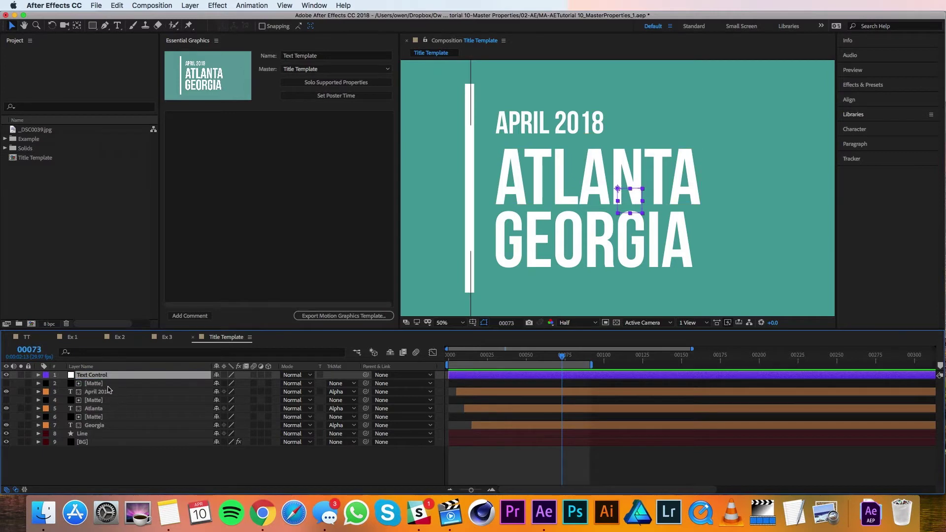
# Parent layers 2 through 8 to the Text Control null
pyautogui.click(107, 384)
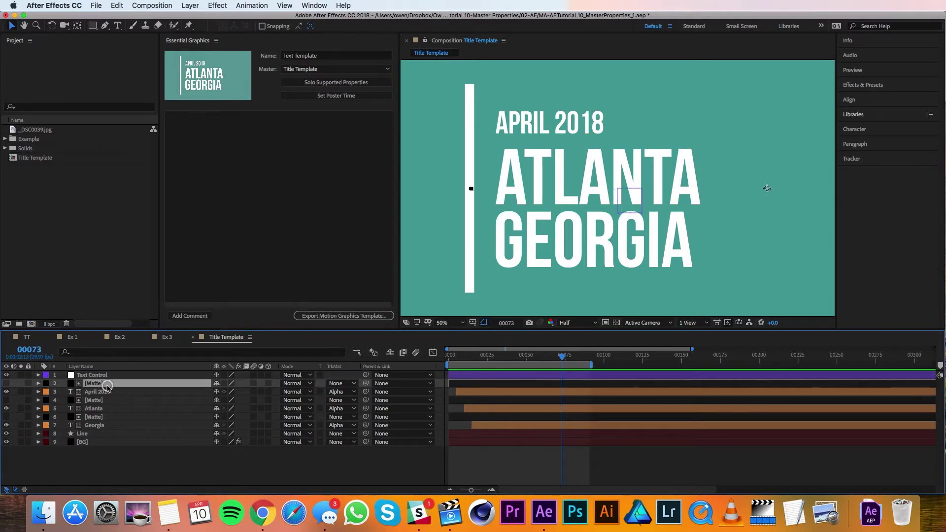
pyautogui.keyDown('shift'); pyautogui.click(101, 434); pyautogui.keyUp('shift')
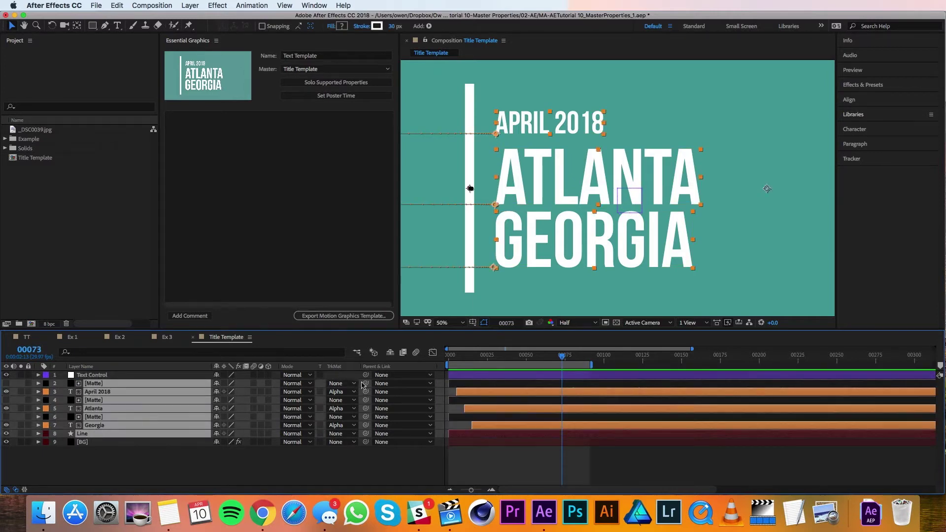
pyautogui.moveTo(363, 384); pyautogui.dragTo(116, 375)
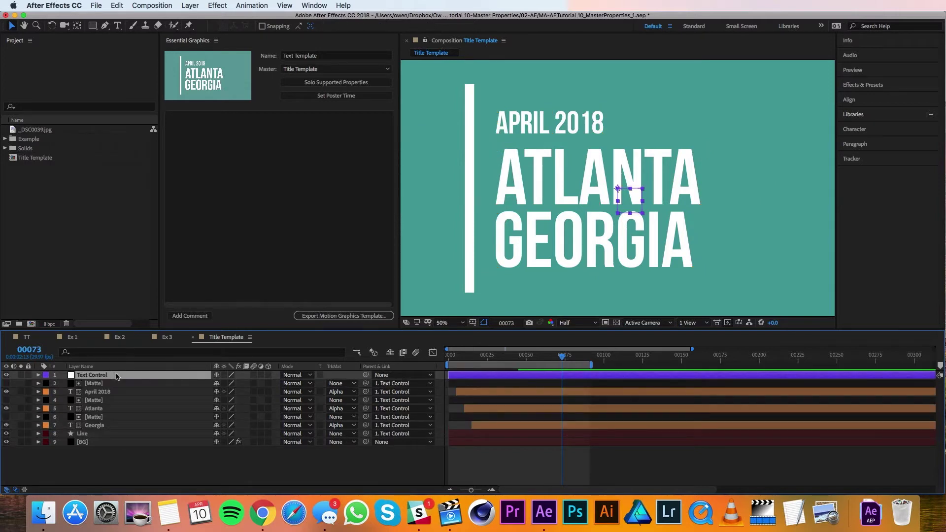
# Add Text Control's Position and Scale to the Essential Graphics template
pyautogui.press('p')
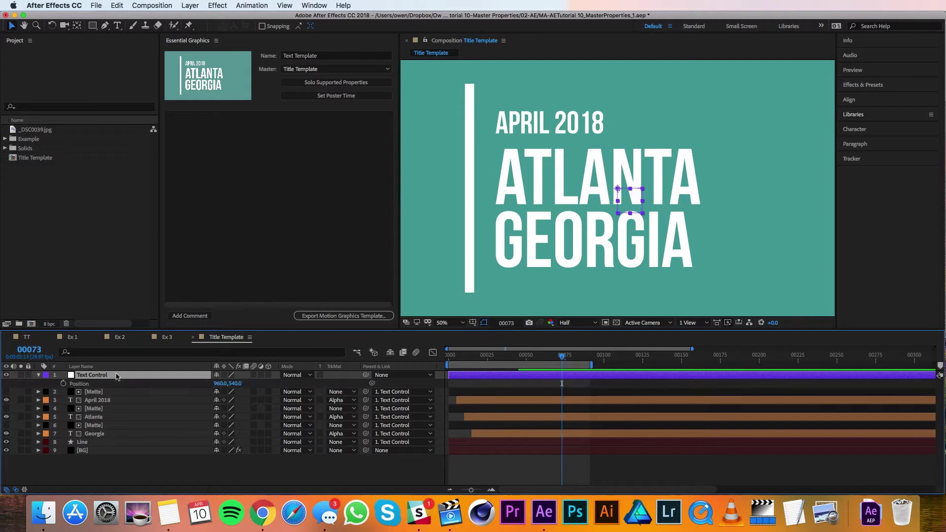
pyautogui.hotkey('shift', 's')
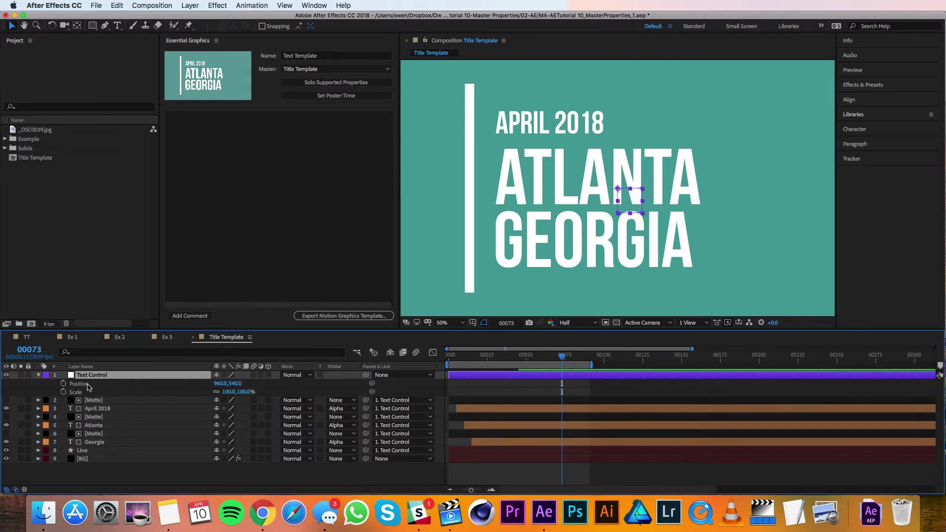
pyautogui.keyDown('shift'); pyautogui.click(79, 392); pyautogui.keyUp('shift')
pyautogui.moveTo(80, 386); pyautogui.dragTo(226, 146)
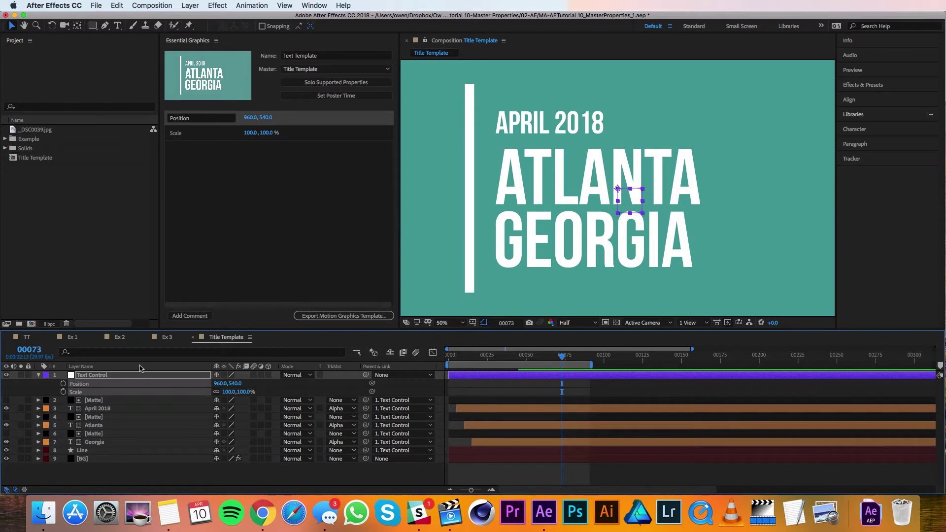
# Add the April 2018 Source Text to the template, named 'Text Line 1'
pyautogui.click(103, 410)
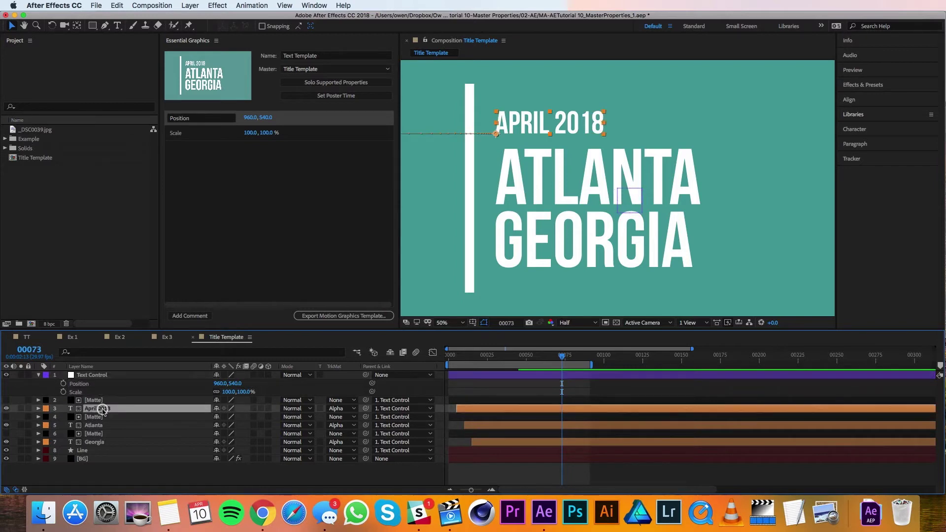
pyautogui.click(38, 409)
pyautogui.click(47, 417)
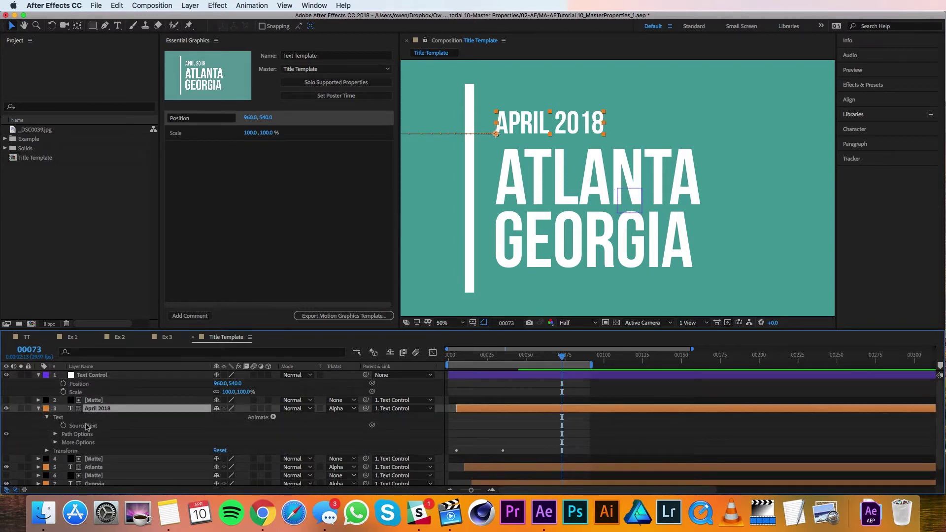
pyautogui.moveTo(86, 426); pyautogui.dragTo(207, 173)
pyautogui.click(204, 149)
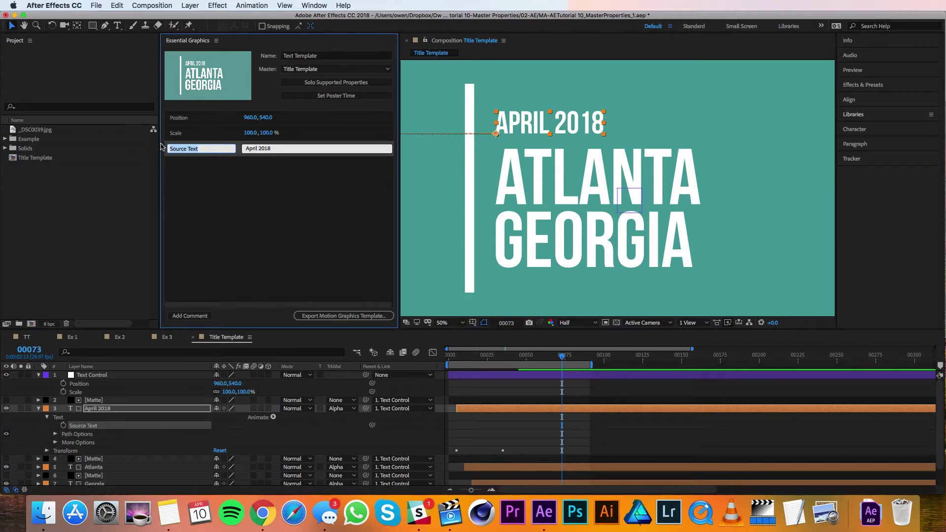
pyautogui.write('Text Line 1')
pyautogui.click(198, 180)
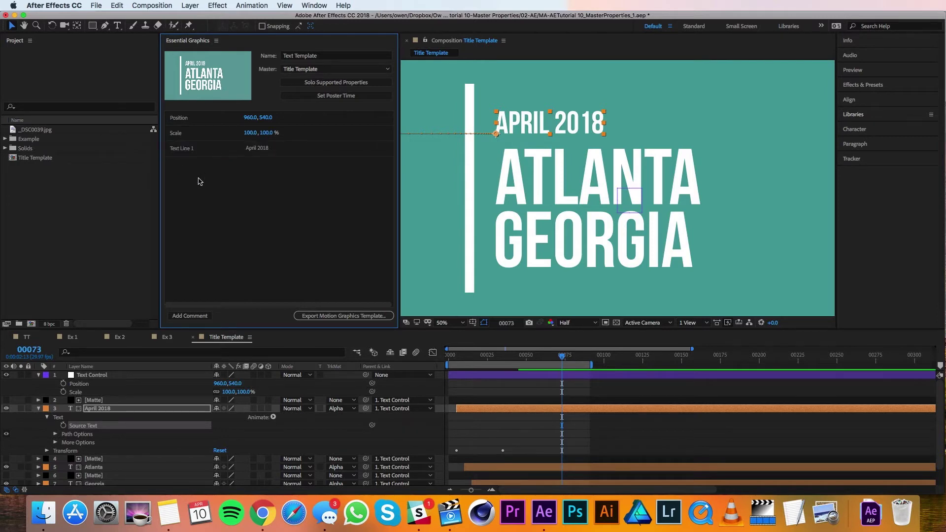
# Inspect the April 2018 text's path and more options groups, then collapse them
pyautogui.click(56, 434)
pyautogui.click(56, 434)
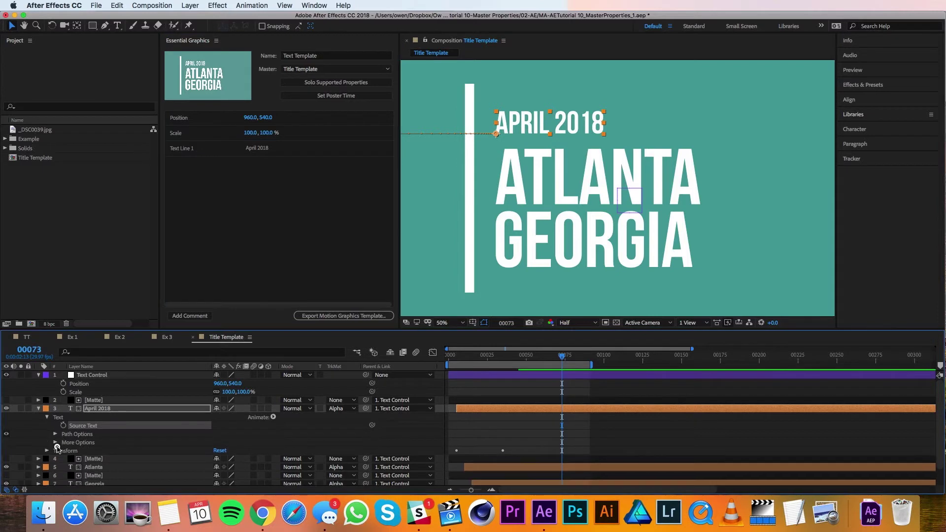
pyautogui.click(55, 442)
pyautogui.click(56, 443)
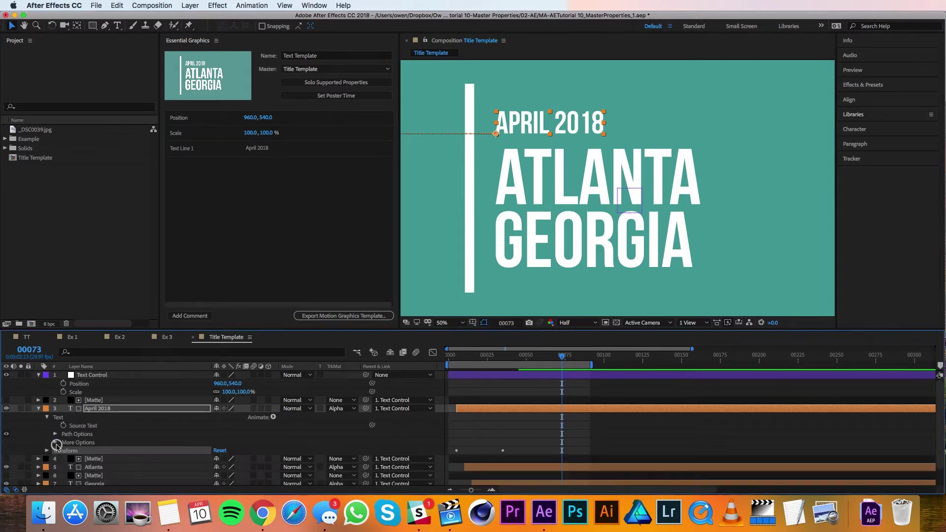
# Apply a Generate > Fill effect to April 2018 and pick white as its colour
pyautogui.click(107, 409)
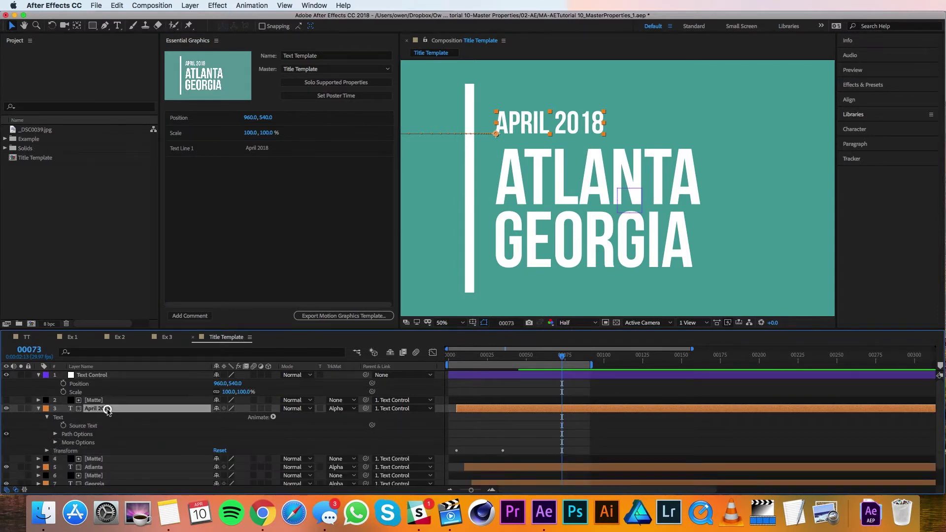
pyautogui.click(188, 4)
pyautogui.moveTo(218, 6)
pyautogui.moveTo(266, 126)
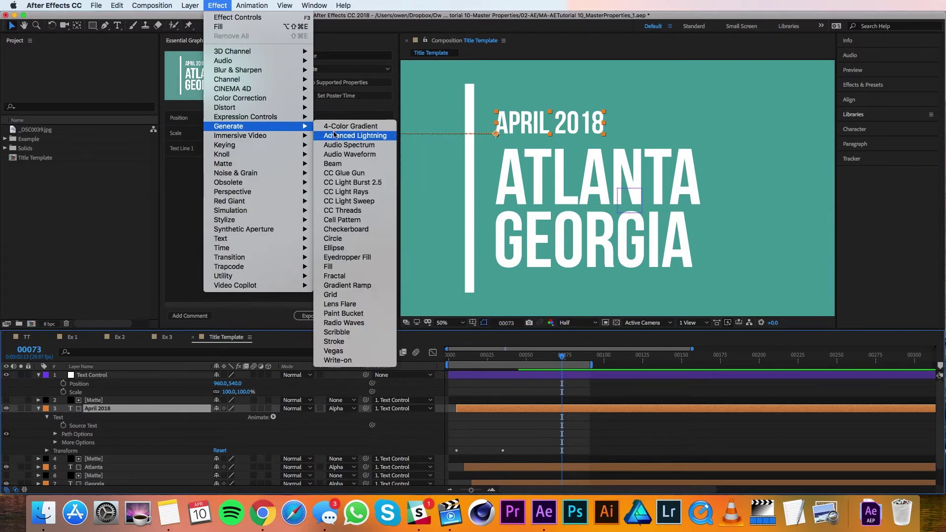
pyautogui.click(339, 267)
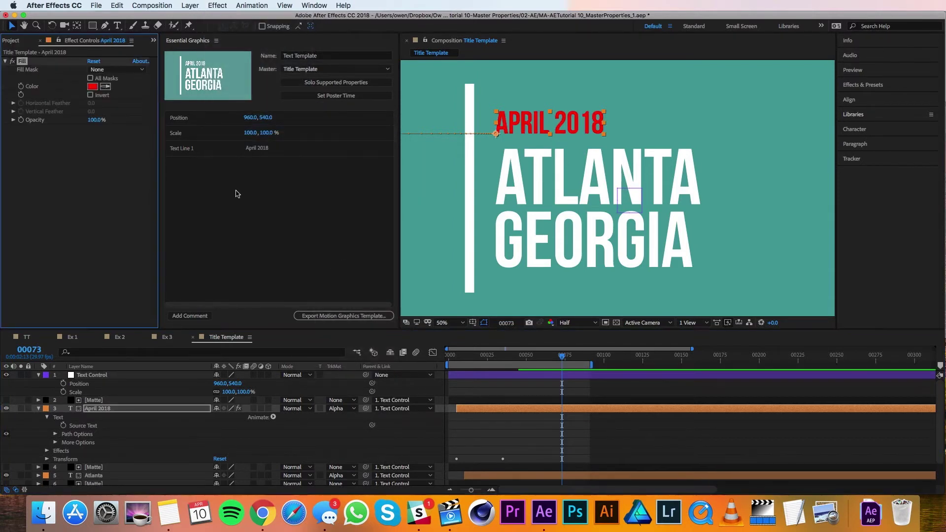
pyautogui.click(92, 86)
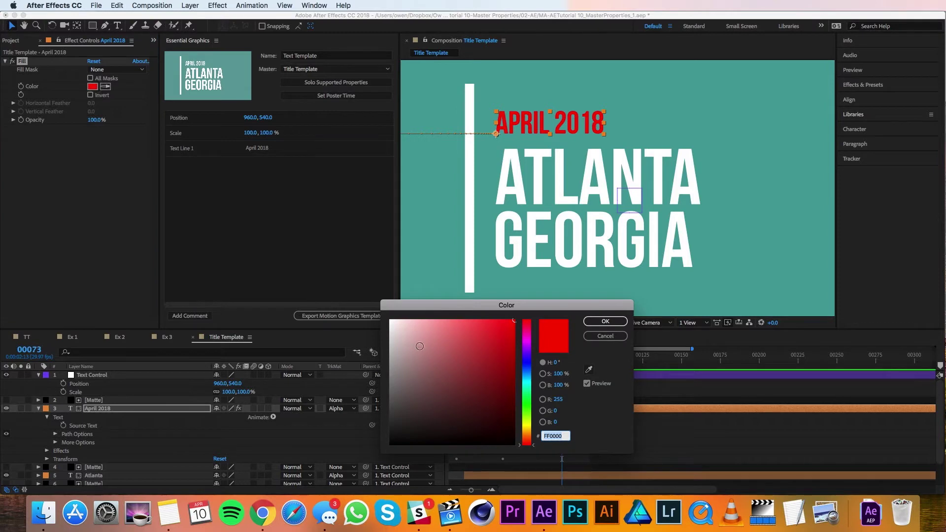
pyautogui.moveTo(420, 347); pyautogui.dragTo(374, 290)
# Confirm the white fill and add it to the template as 'Text Line 1 Color'
pyautogui.click(611, 323)
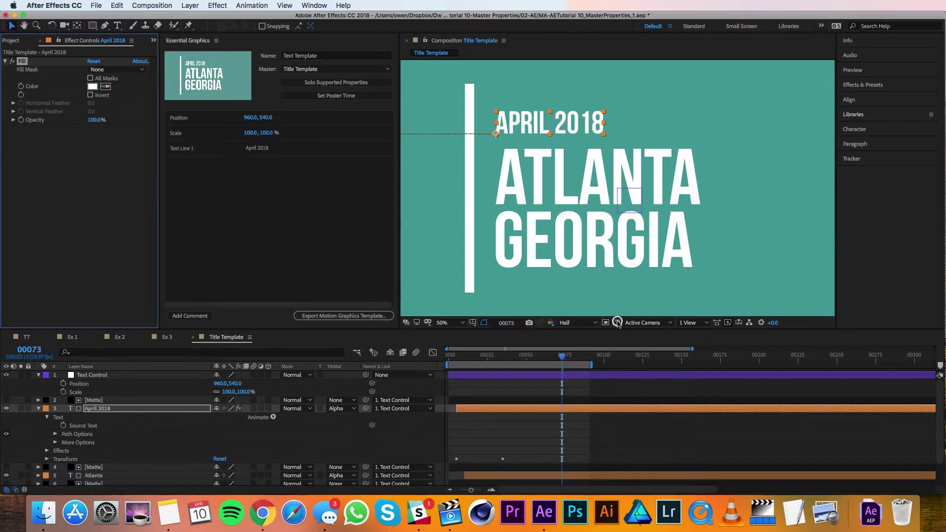
pyautogui.click(121, 411)
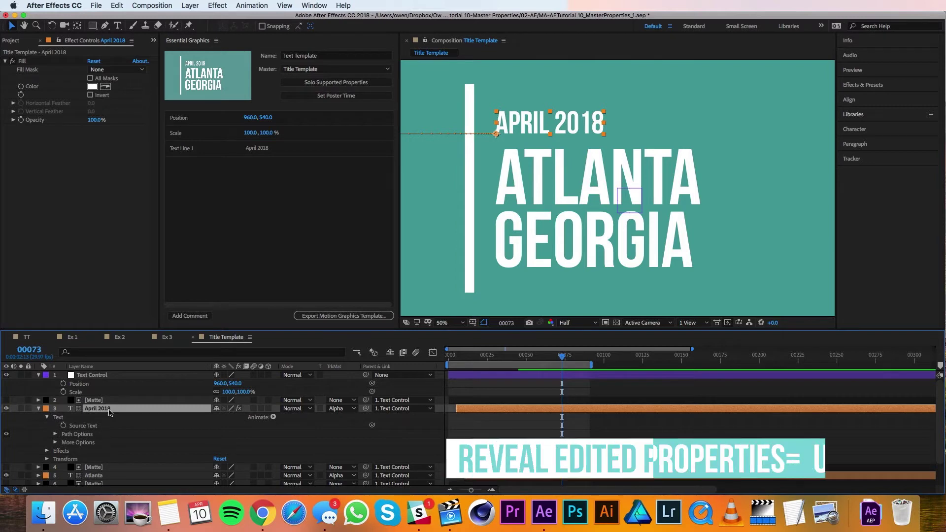
pyautogui.press('u')
pyautogui.press('u')
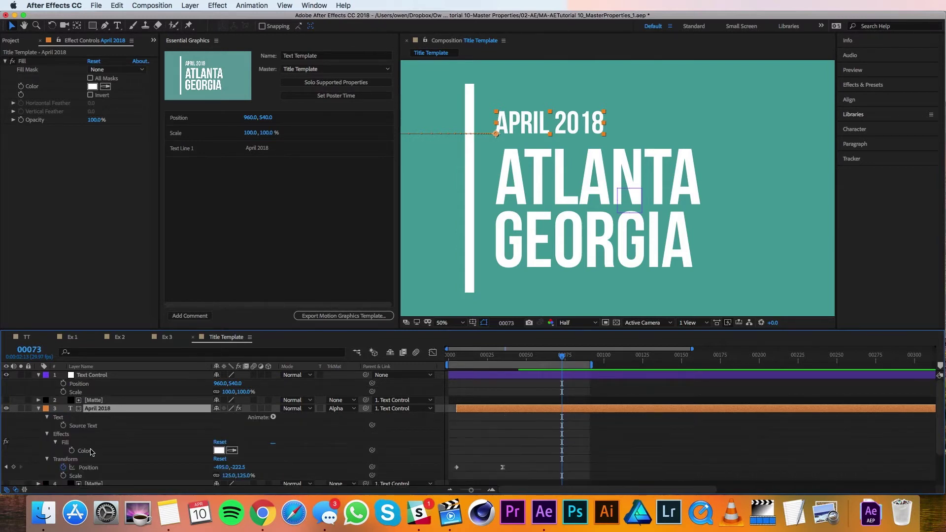
pyautogui.moveTo(91, 452); pyautogui.dragTo(212, 186)
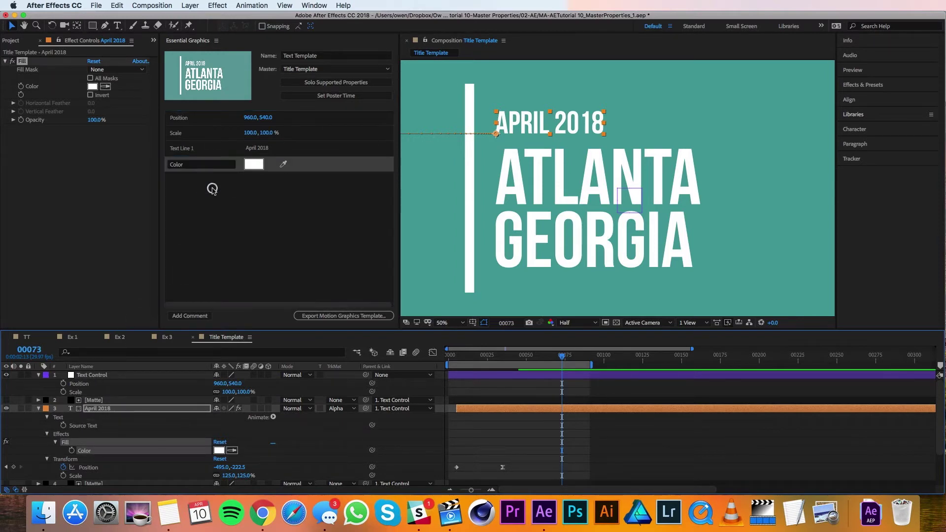
pyautogui.click(194, 168)
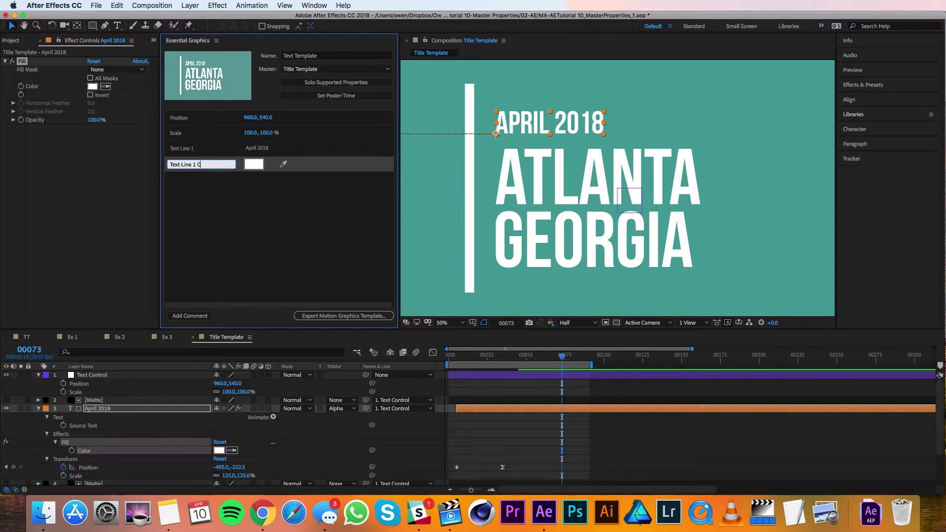
pyautogui.write('r')
pyautogui.click(201, 194)
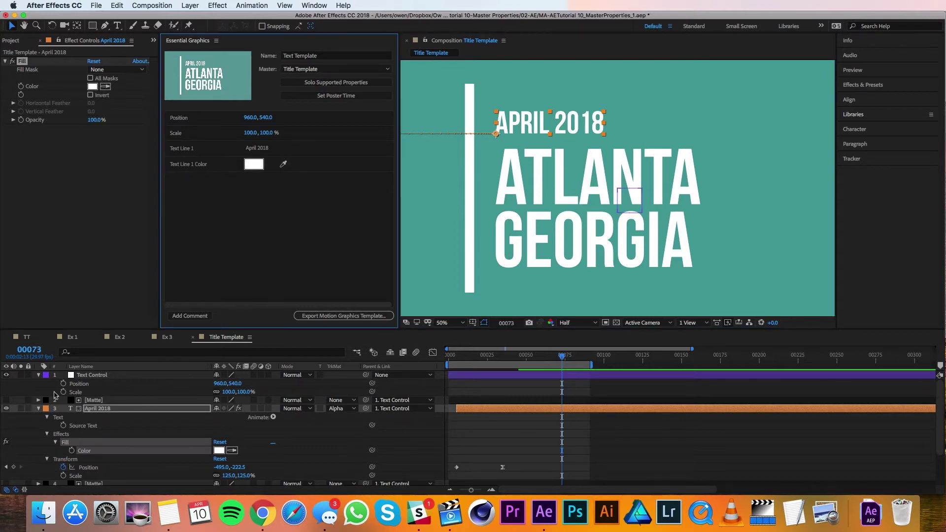
pyautogui.click(39, 408)
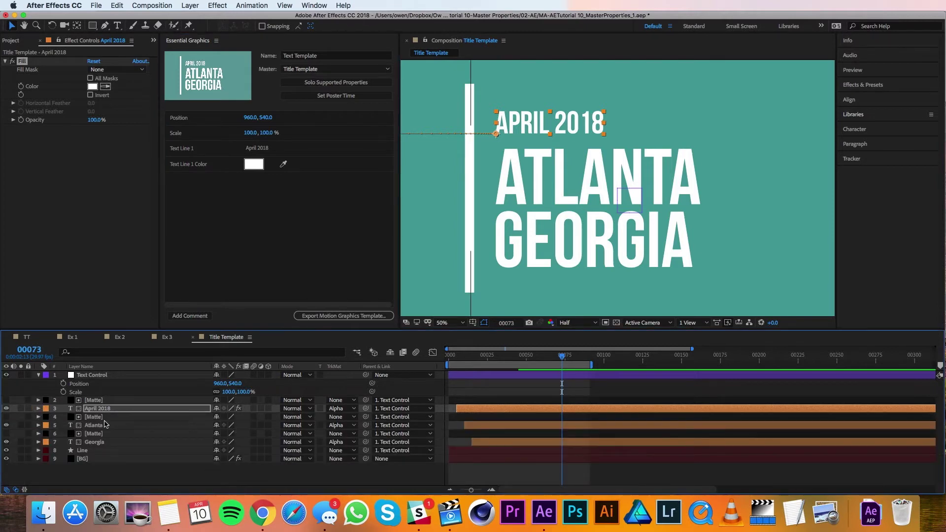
# Add the Atlanta and Georgia Source Text and fill colours to the template
pyautogui.click(96, 425)
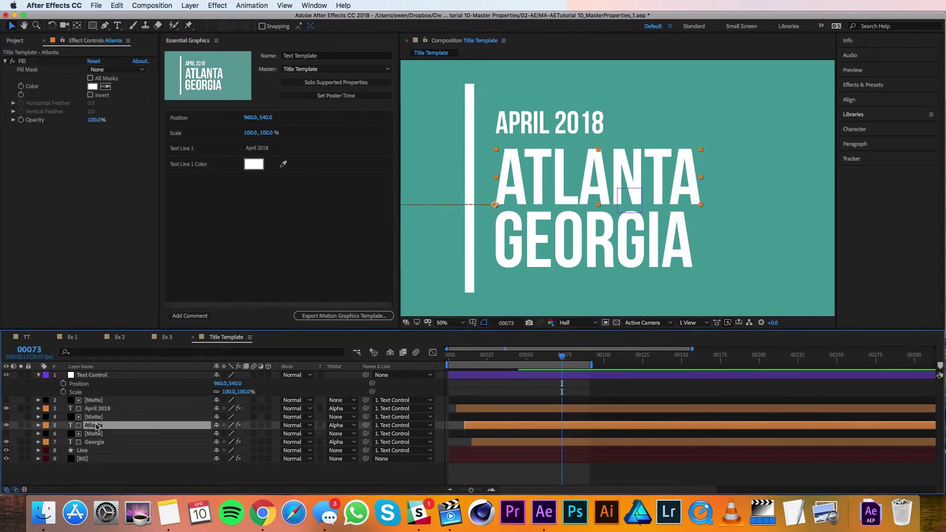
pyautogui.click(38, 425)
pyautogui.moveTo(83, 442); pyautogui.dragTo(247, 179)
pyautogui.moveTo(83, 467); pyautogui.dragTo(246, 195)
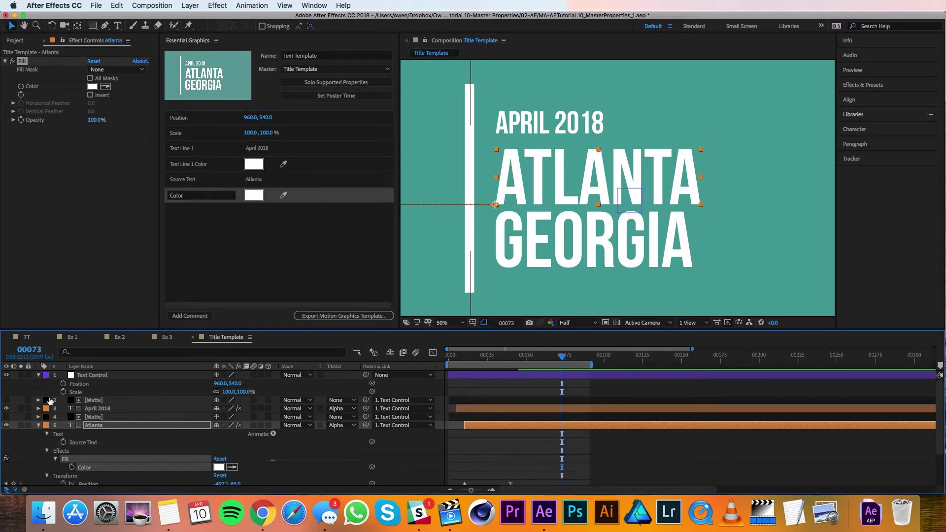
pyautogui.moveTo(89, 442); pyautogui.dragTo(254, 226)
# Rename them Text Line 2, Text Line 2 Color, Text Line 3 and Text Line 3 Color
pyautogui.click(186, 180)
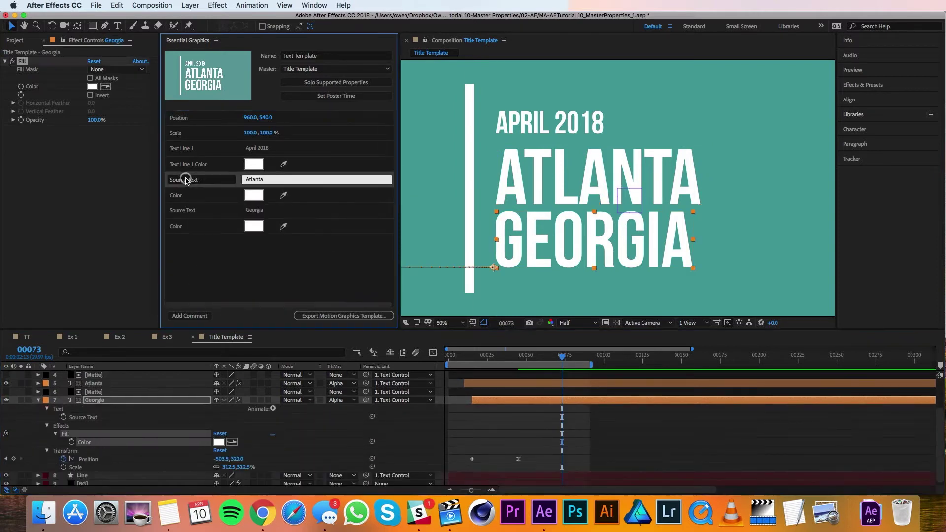
pyautogui.write('Text Line 2')
pyautogui.click(179, 196)
pyautogui.write('Text Line 2 Color')
pyautogui.click(178, 210)
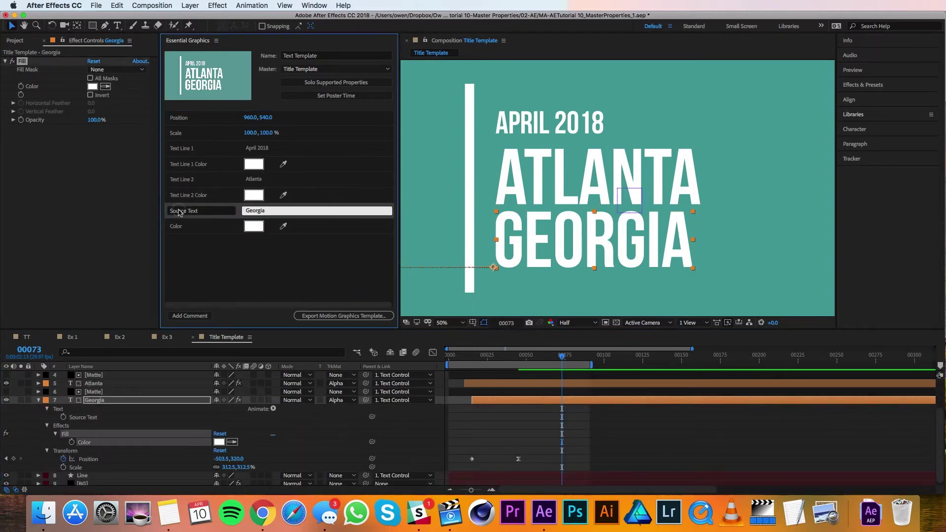
pyautogui.write('Text Line 3')
pyautogui.click(179, 226)
pyautogui.write('Text Line 3 Color')
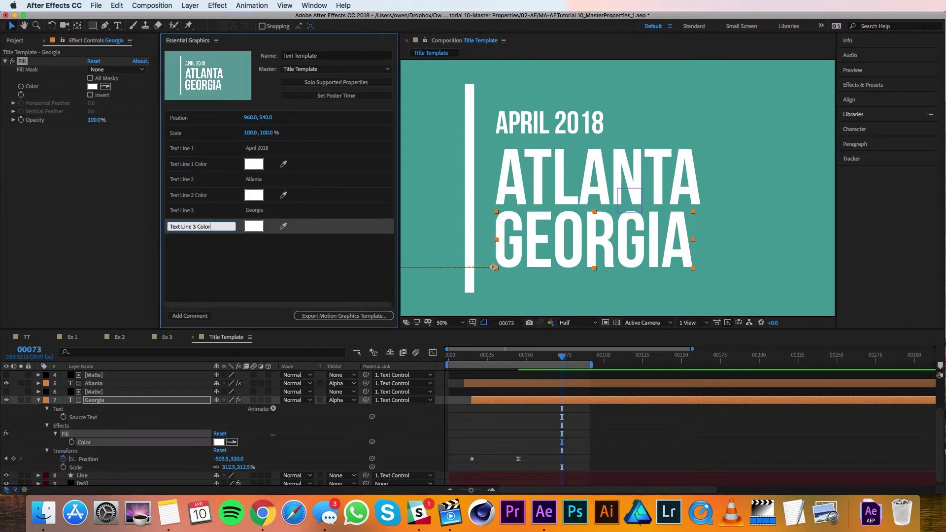
pyautogui.click(143, 468)
# Add the Line layer's Stroke 1 colour to the template as 'Line Color'
pyautogui.click(98, 450)
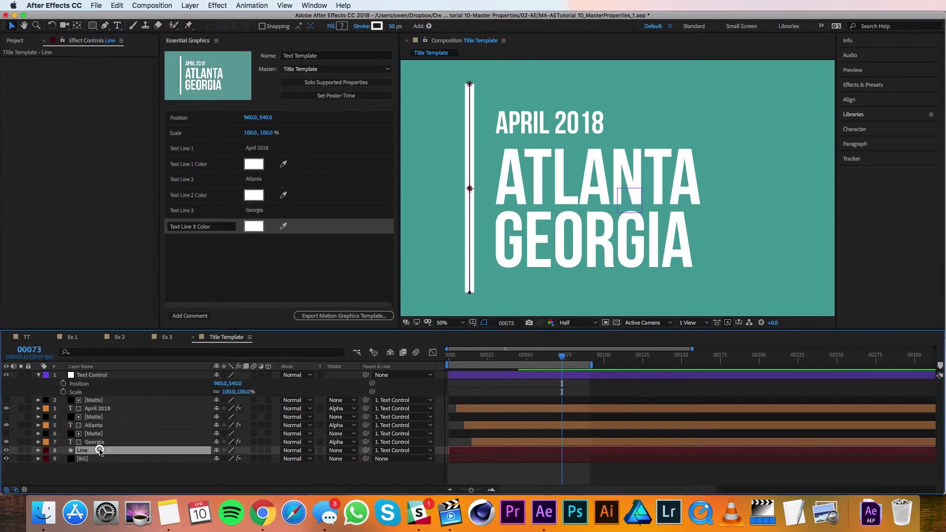
pyautogui.click(39, 450)
pyautogui.click(50, 460)
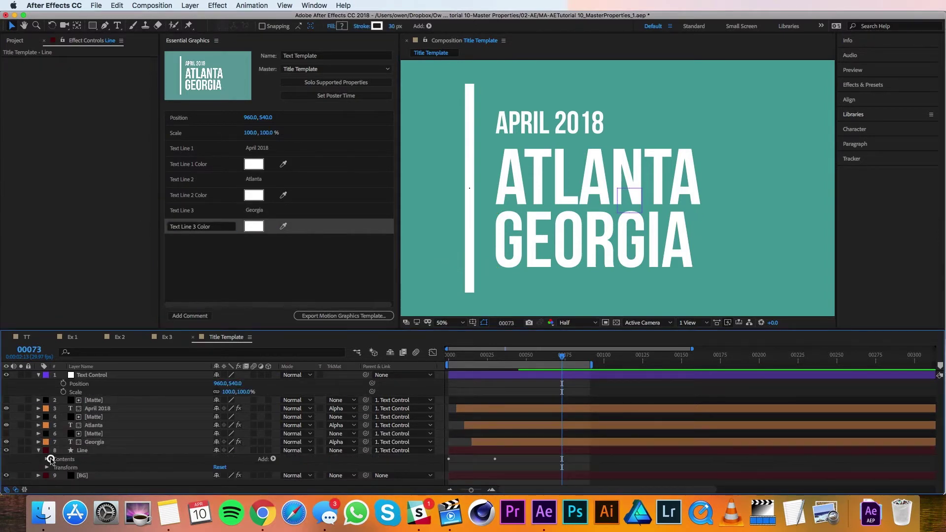
pyautogui.click(47, 459)
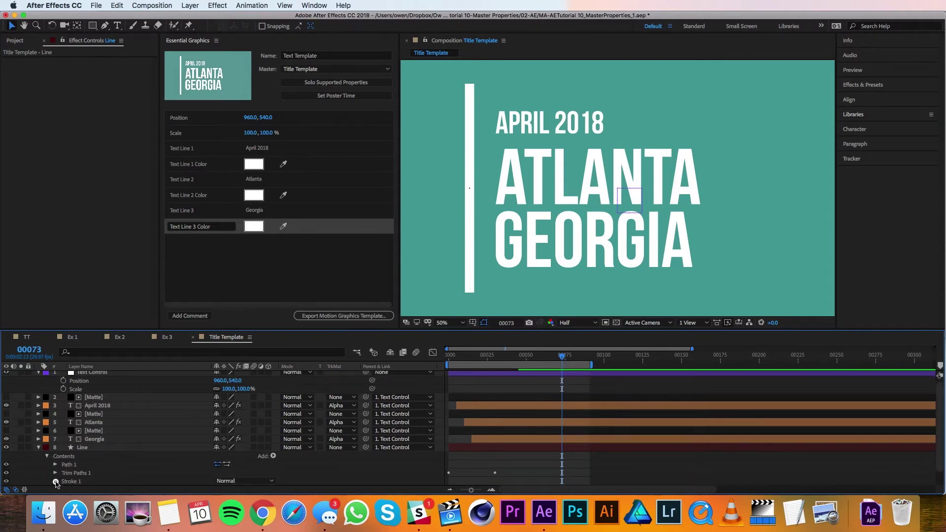
pyautogui.click(55, 484)
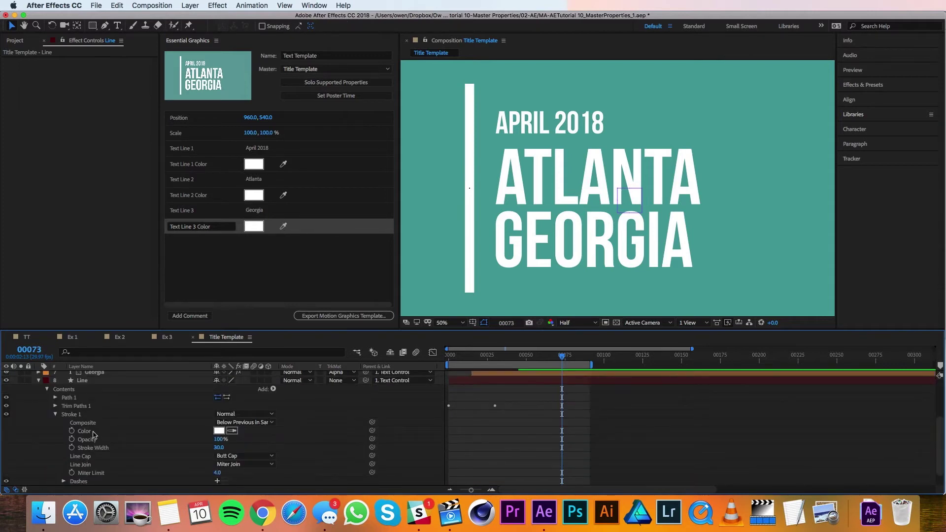
pyautogui.moveTo(85, 432)
pyautogui.mouseDown()
pyautogui.moveTo(198, 245)
pyautogui.moveTo(207, 247)
pyautogui.mouseUp()
pyautogui.click(207, 247)
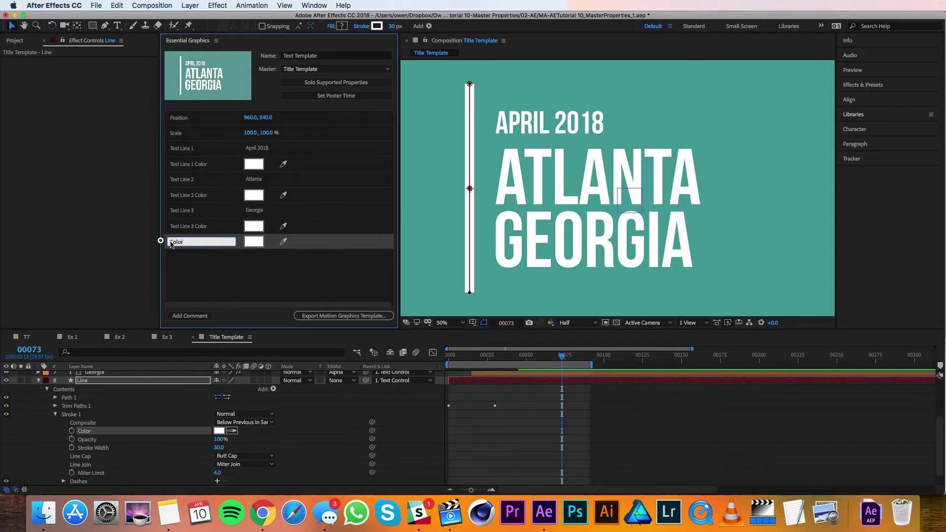
pyautogui.write('Line')
pyautogui.click(207, 254)
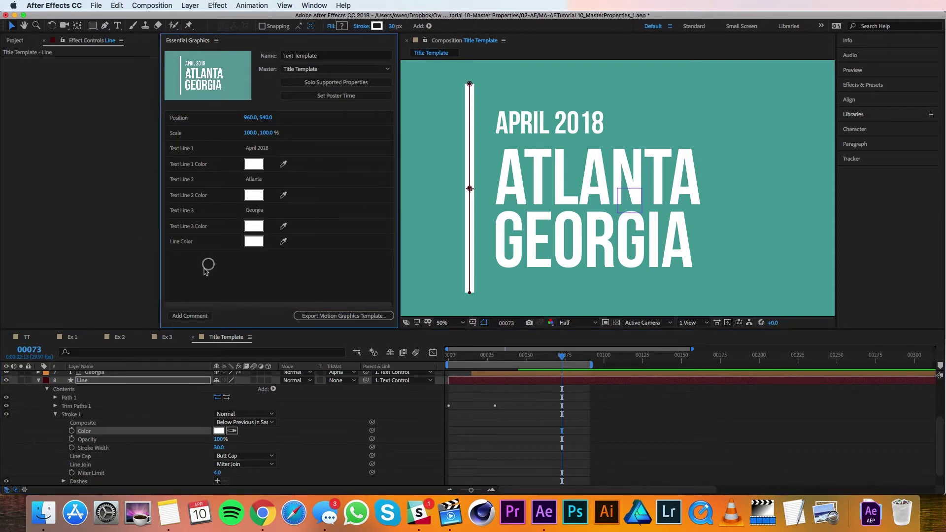
pyautogui.click(39, 381)
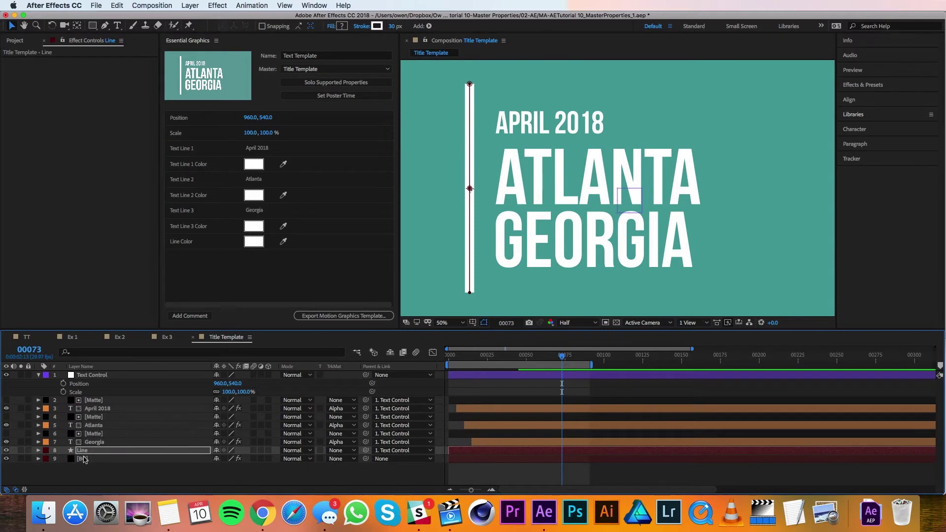
# Add the BG layer's Fill colour and 100% Opacity to the template, named 'BG Color' and 'BG Opacity'
pyautogui.click(85, 460)
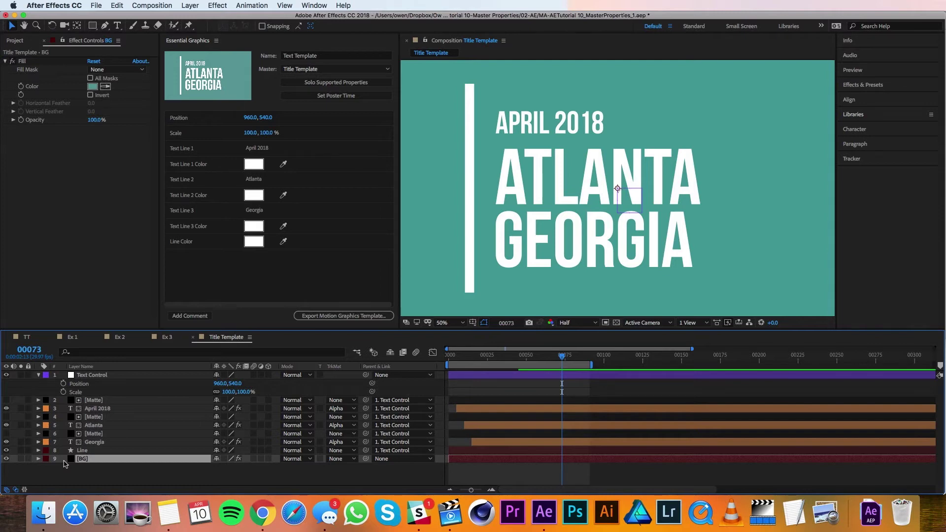
pyautogui.click(38, 459)
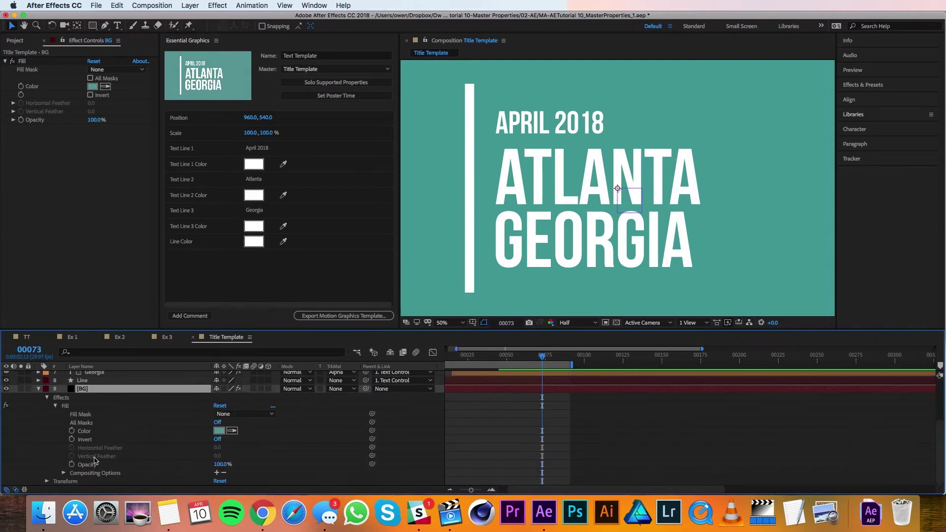
pyautogui.moveTo(89, 435); pyautogui.dragTo(192, 267)
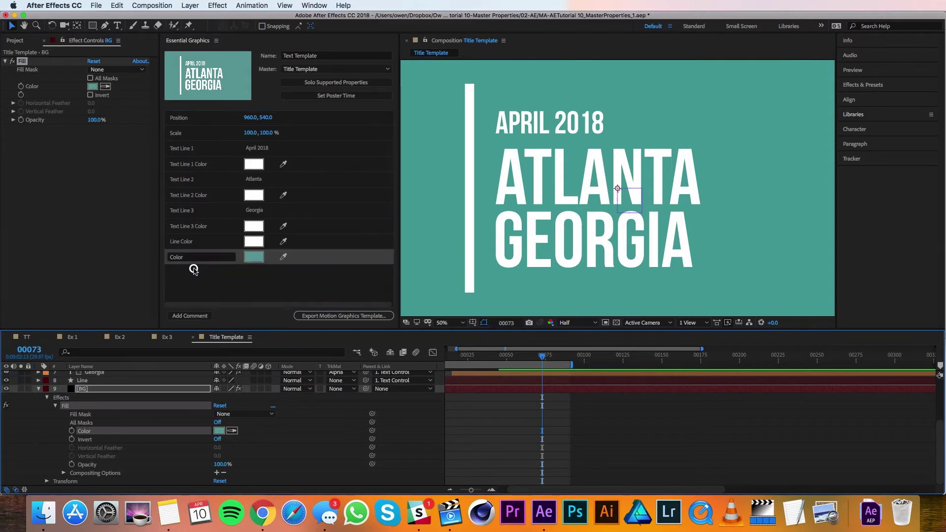
pyautogui.press('t')
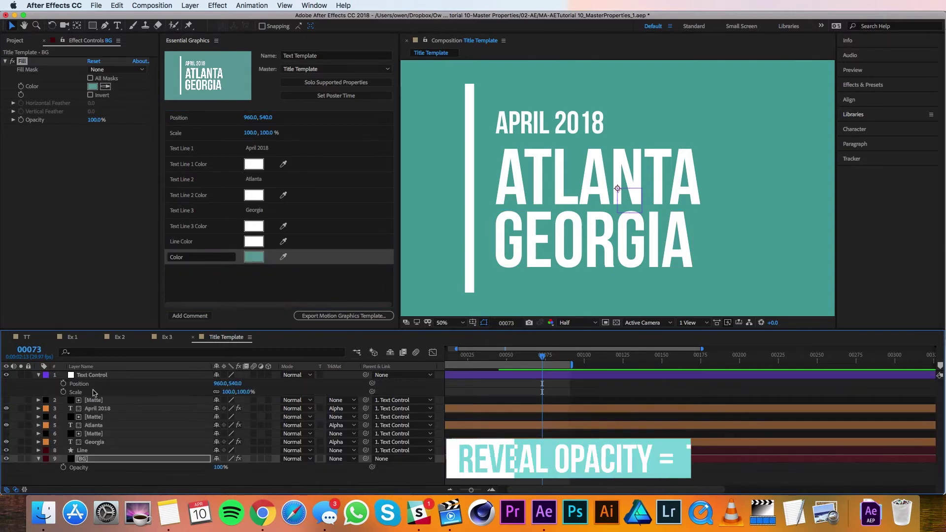
pyautogui.moveTo(83, 469); pyautogui.dragTo(188, 275)
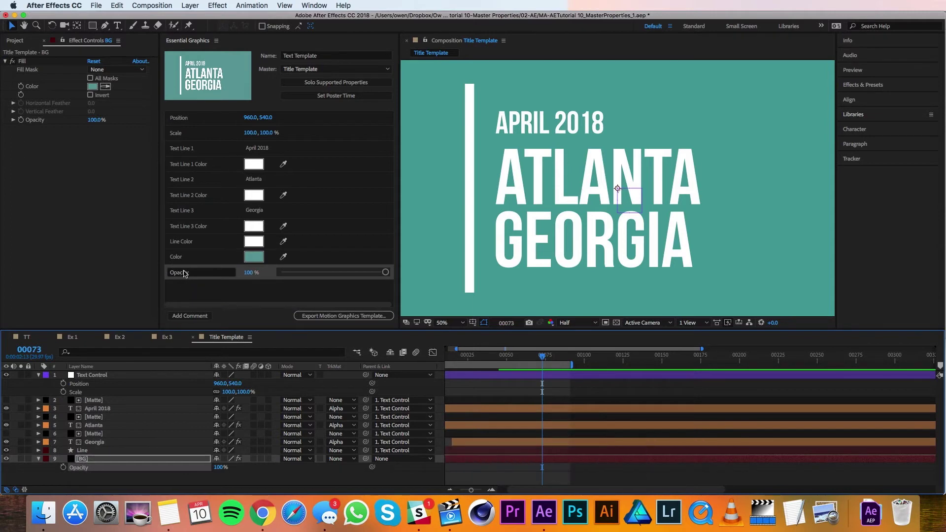
pyautogui.click(175, 274)
pyautogui.write('BG')
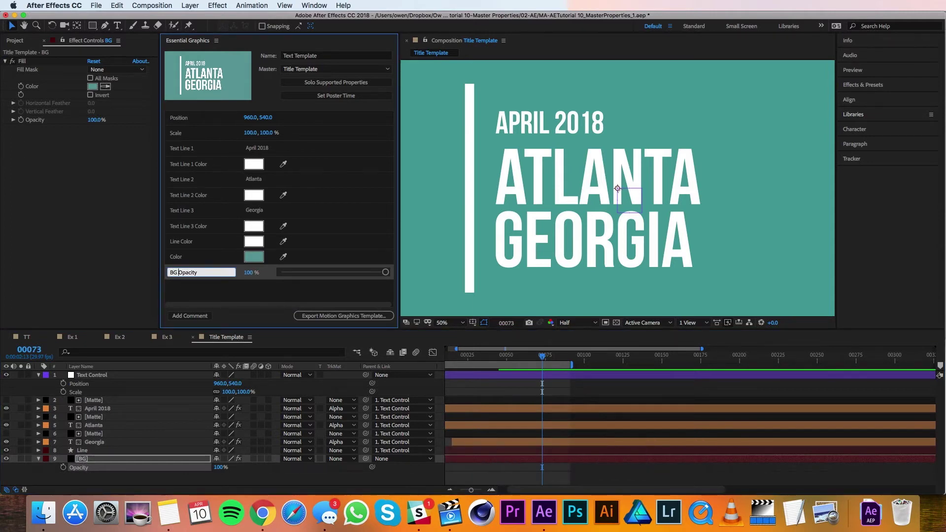
pyautogui.click(177, 256)
pyautogui.write('BG')
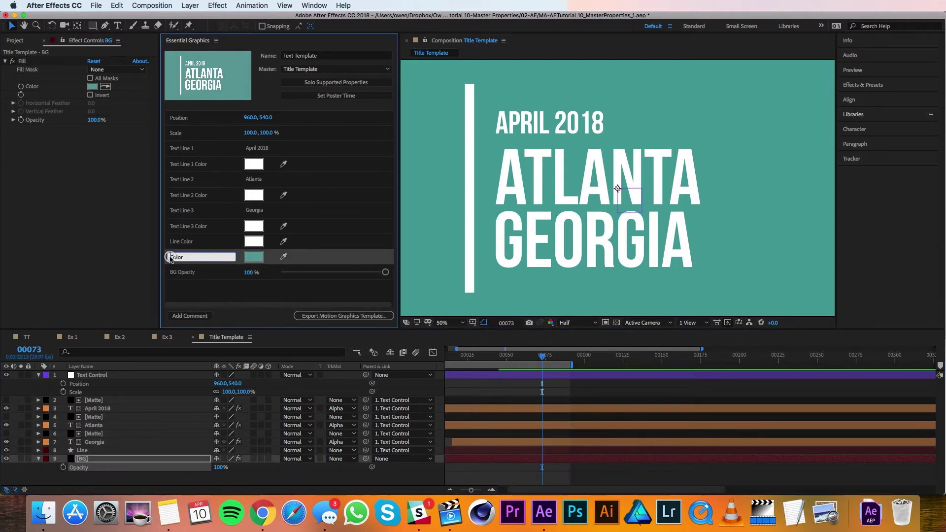
pyautogui.click(193, 294)
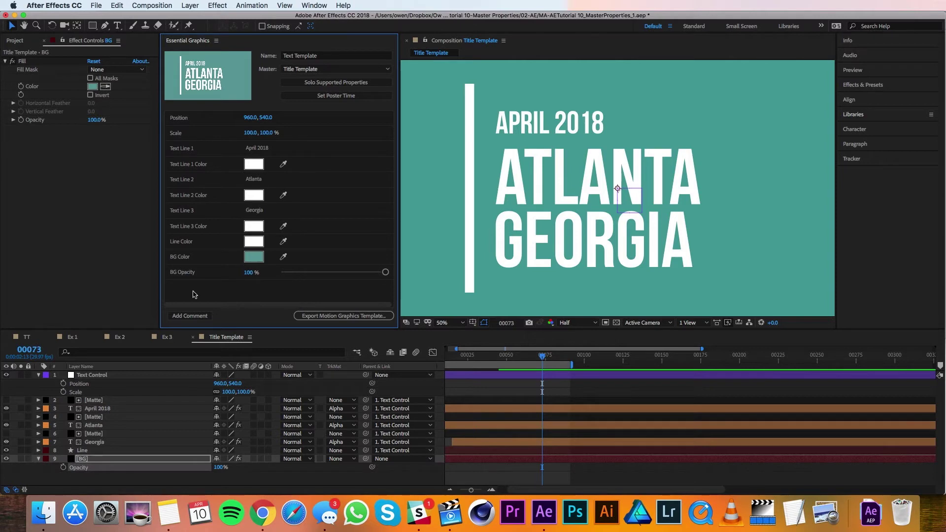
# Create a new composition from Title Template and name it 'Title 1'
pyautogui.click(13, 41)
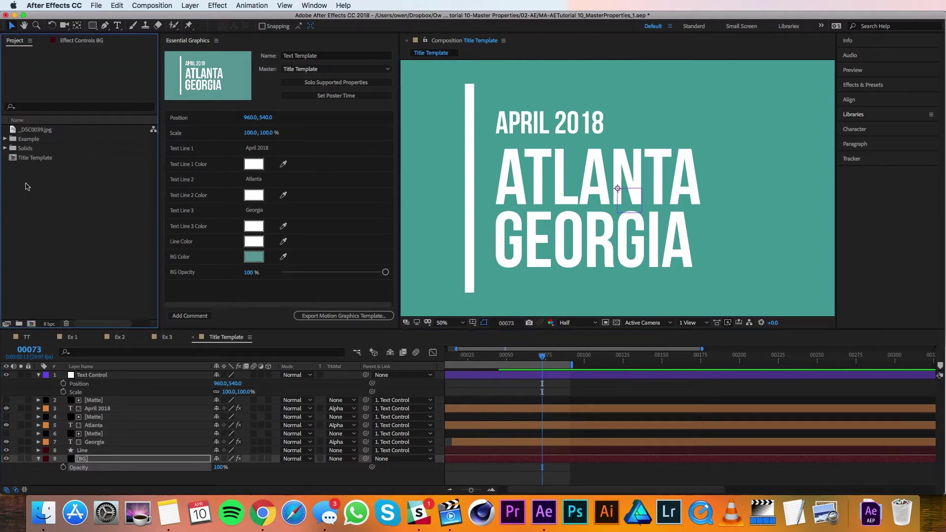
pyautogui.click(33, 160)
pyautogui.moveTo(32, 166); pyautogui.dragTo(30, 323)
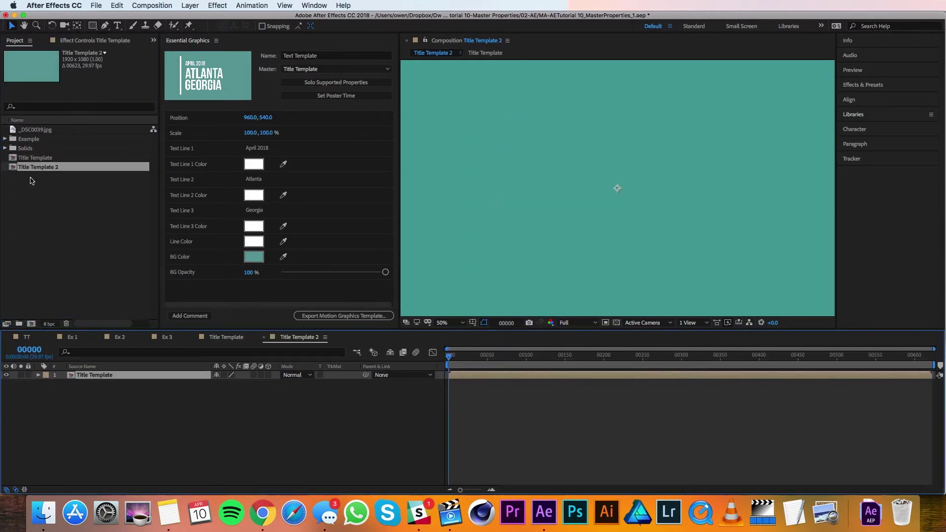
pyautogui.click(45, 170)
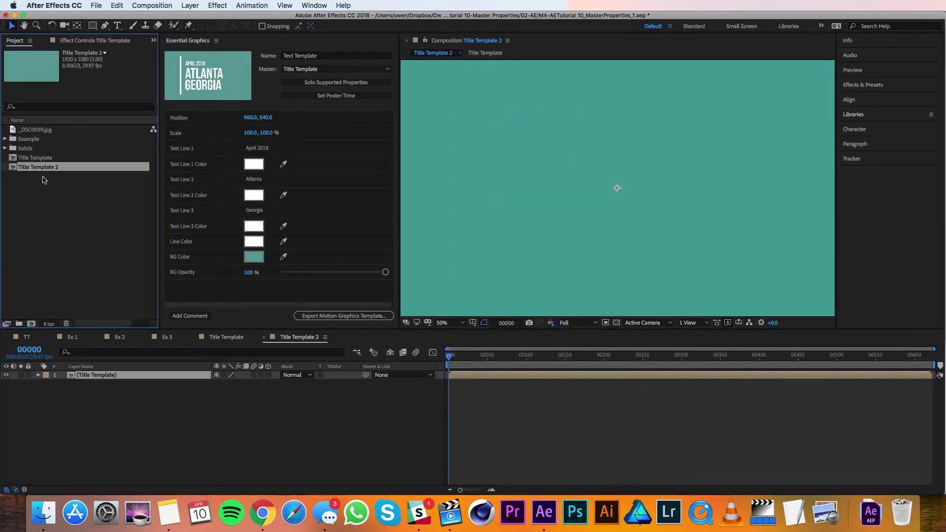
pyautogui.press('Return')
pyautogui.write('Tit')
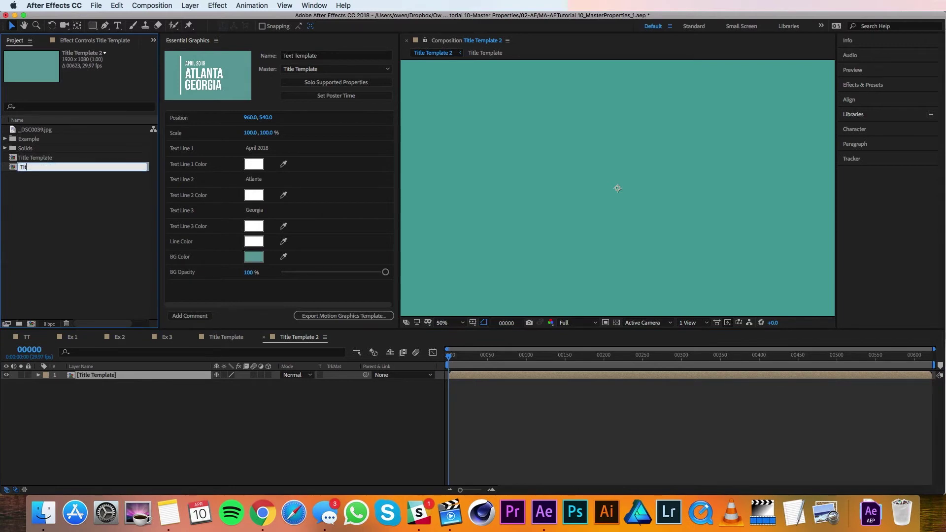
pyautogui.write('le 1')
pyautogui.press('Return')
# Expand the Title Template layer's Master Properties and move to frame 74
pyautogui.click(148, 397)
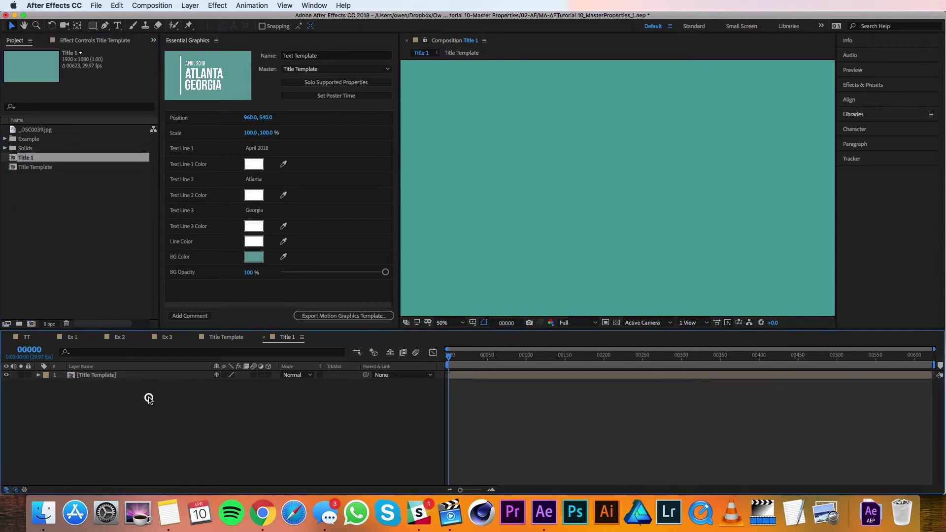
pyautogui.click(108, 376)
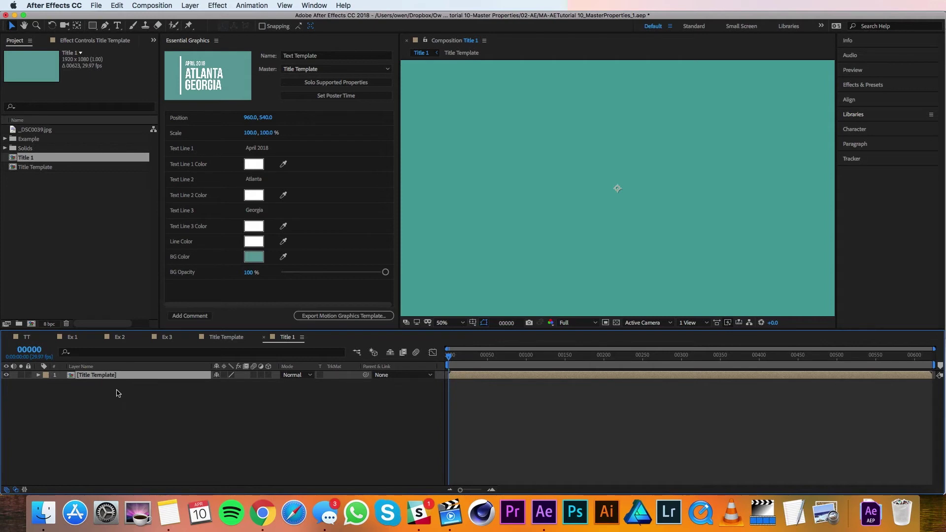
pyautogui.click(37, 375)
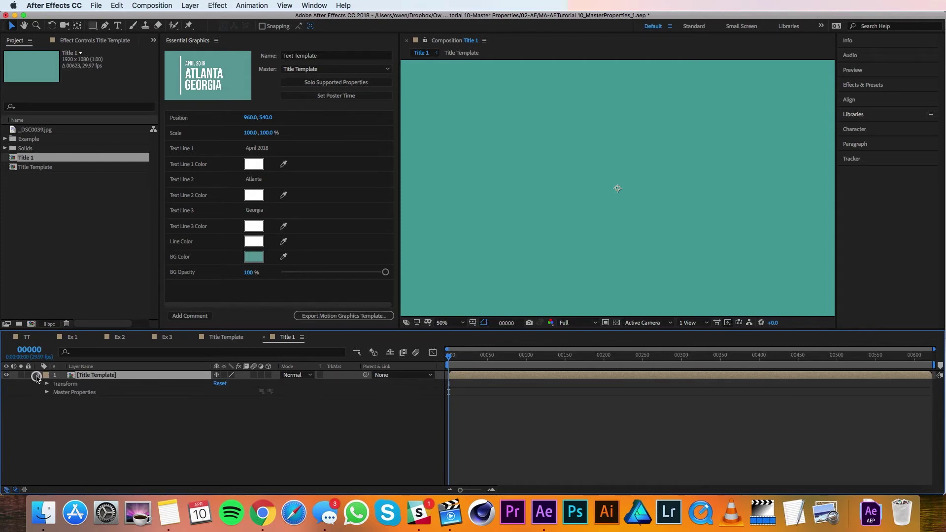
pyautogui.click(79, 393)
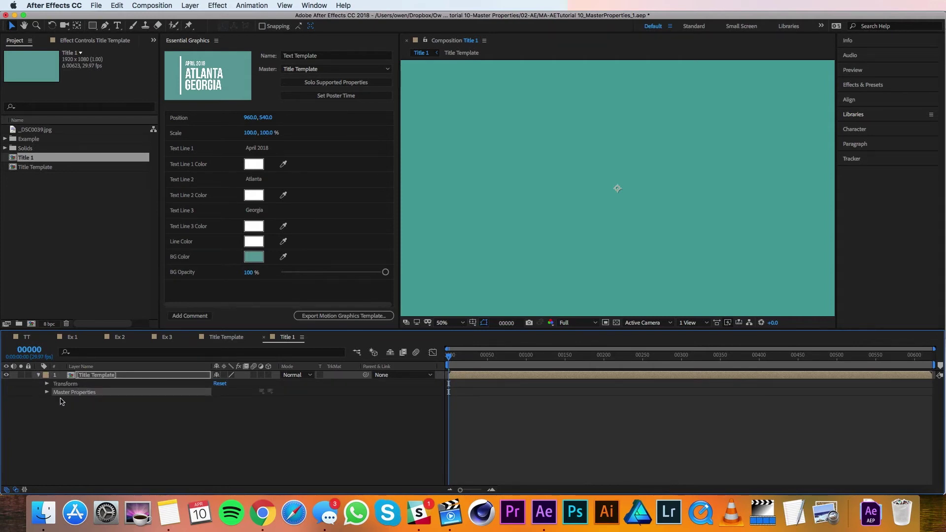
pyautogui.click(47, 393)
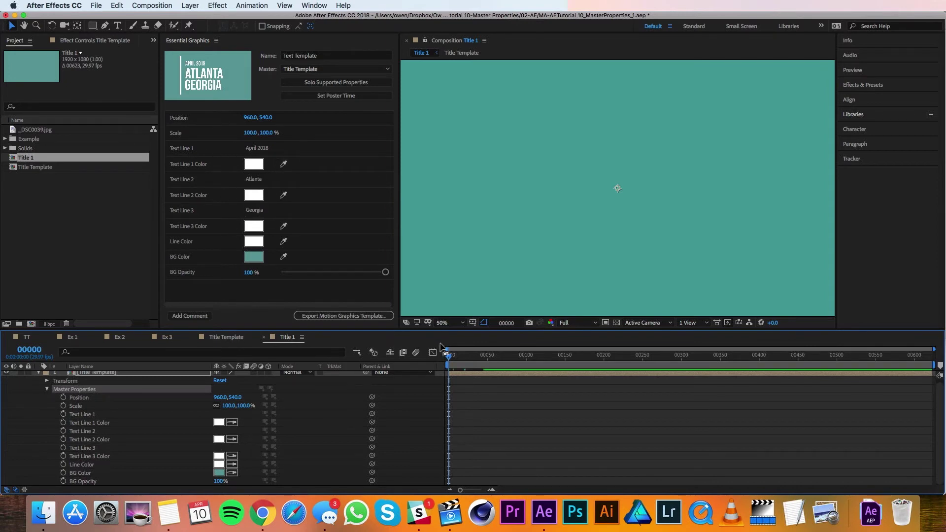
pyautogui.moveTo(490, 355); pyautogui.dragTo(507, 359)
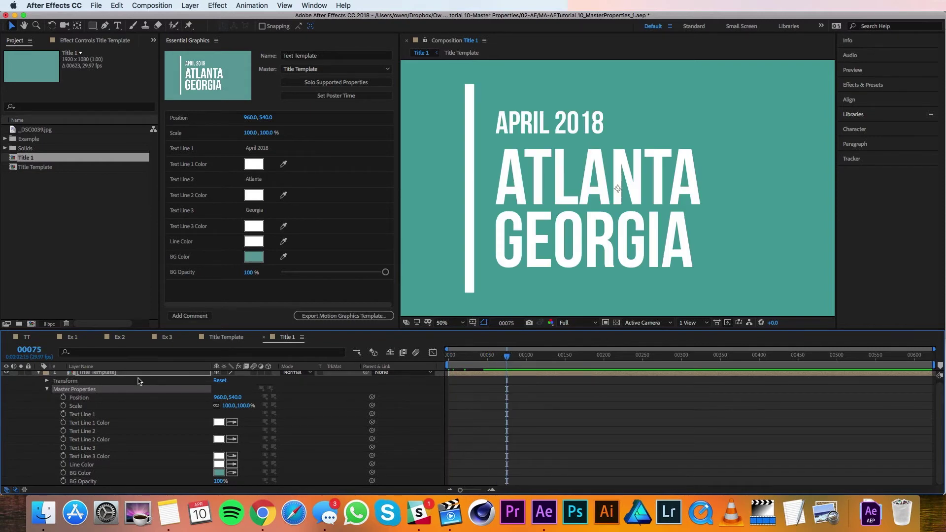
# Move the title to position 830,540 and set its scale to 90%
pyautogui.press(',')
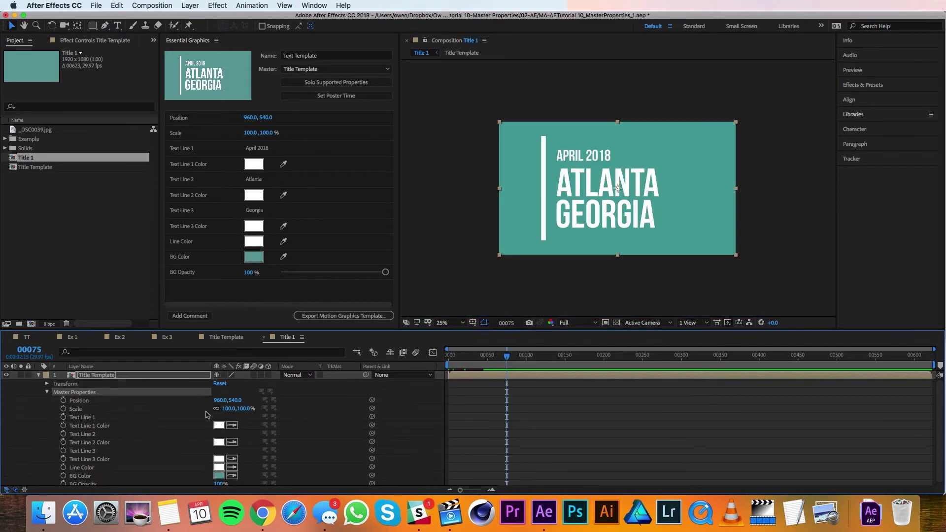
pyautogui.moveTo(215, 400); pyautogui.dragTo(163, 407)
pyautogui.moveTo(230, 408)
pyautogui.mouseDown()
pyautogui.moveTo(220, 410)
pyautogui.moveTo(229, 410)
pyautogui.mouseUp()
pyautogui.click(229, 411)
pyautogui.write('90')
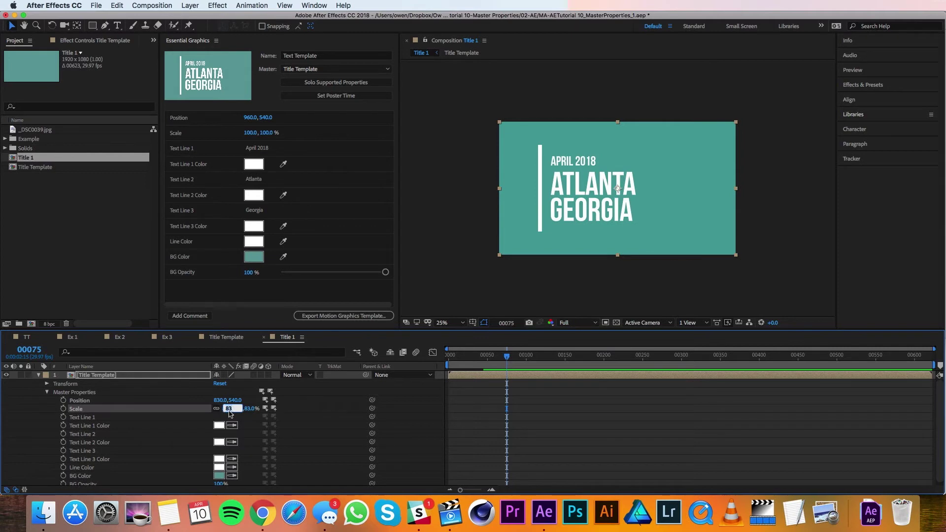
pyautogui.press('Return')
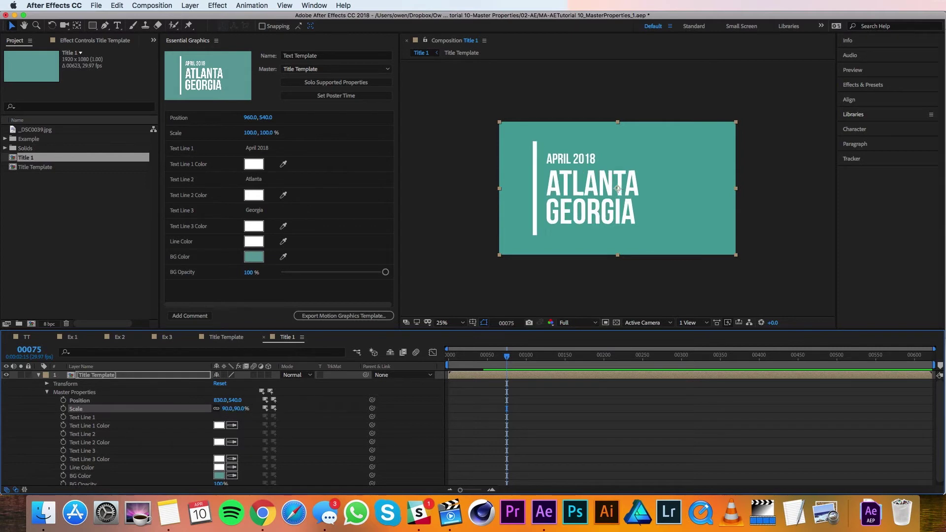
# Make the three text lines and the vertical line red, and the background dark purple
pyautogui.click(218, 427)
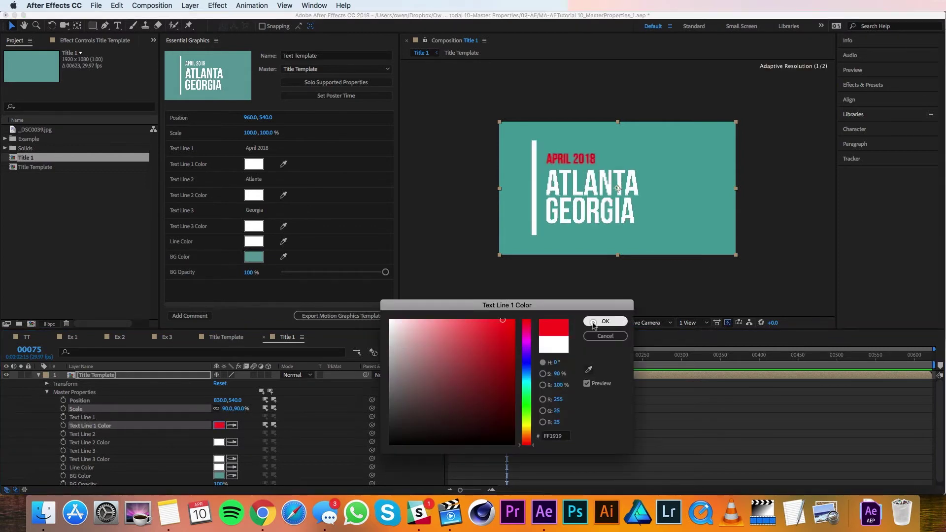
pyautogui.click(605, 322)
pyautogui.click(218, 442)
pyautogui.click(605, 321)
pyautogui.click(219, 458)
pyautogui.click(606, 321)
pyautogui.click(219, 467)
pyautogui.click(218, 475)
pyautogui.click(528, 340)
pyautogui.click(485, 401)
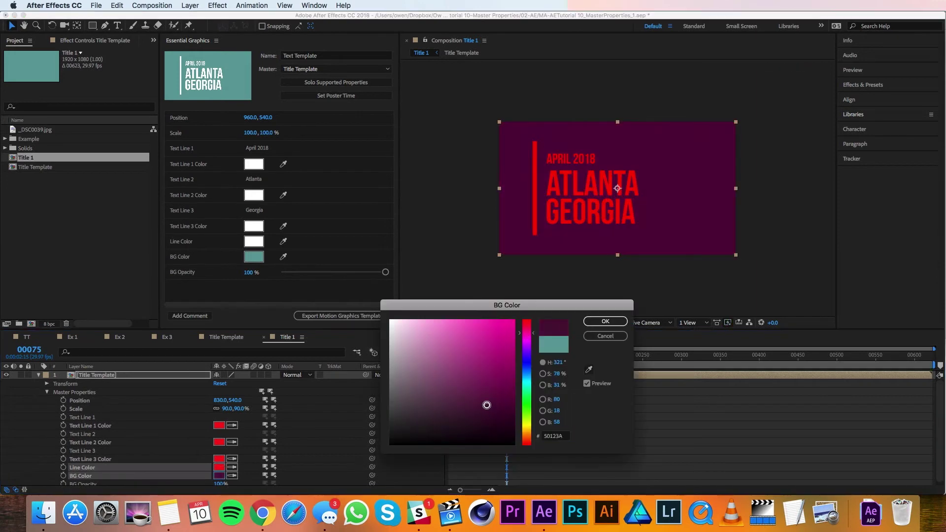
pyautogui.click(605, 321)
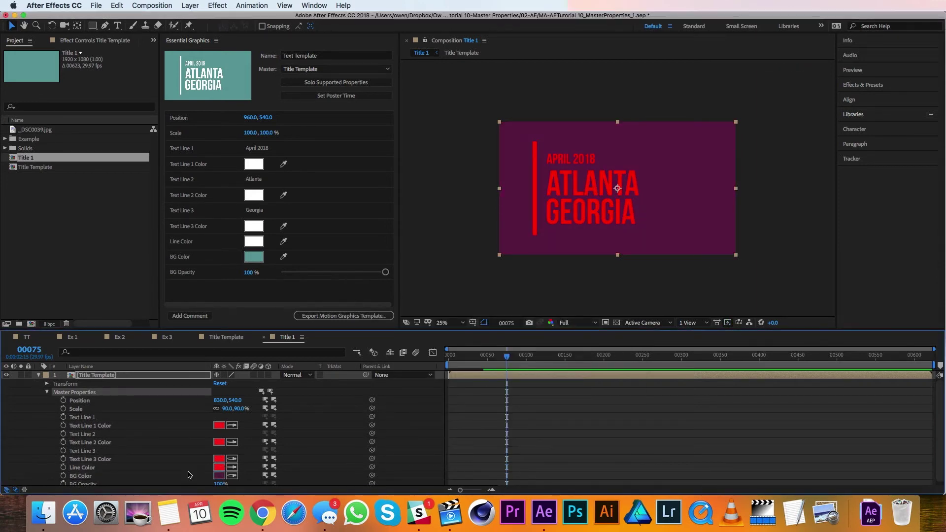
# Change Text Line 1 to read 'May 2018'
pyautogui.rightClick(90, 419)
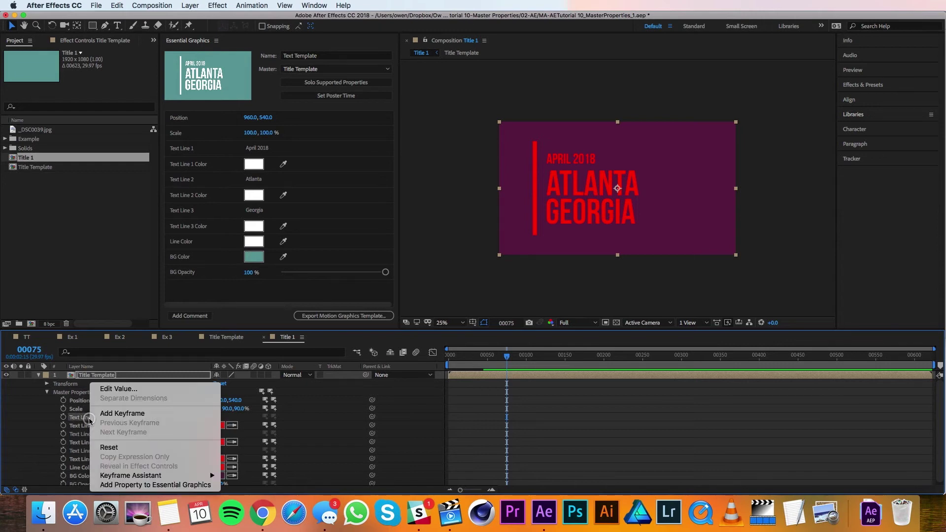
pyautogui.click(117, 389)
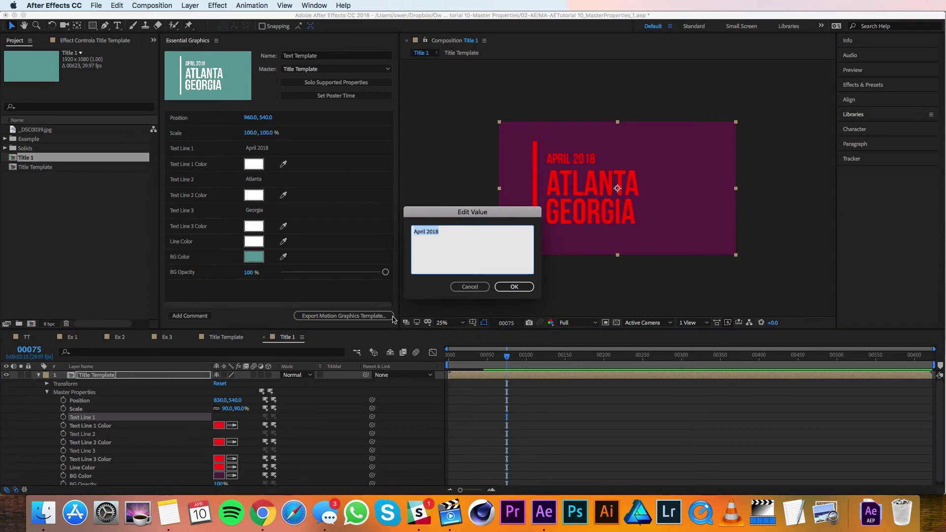
pyautogui.write('May')
pyautogui.click(513, 287)
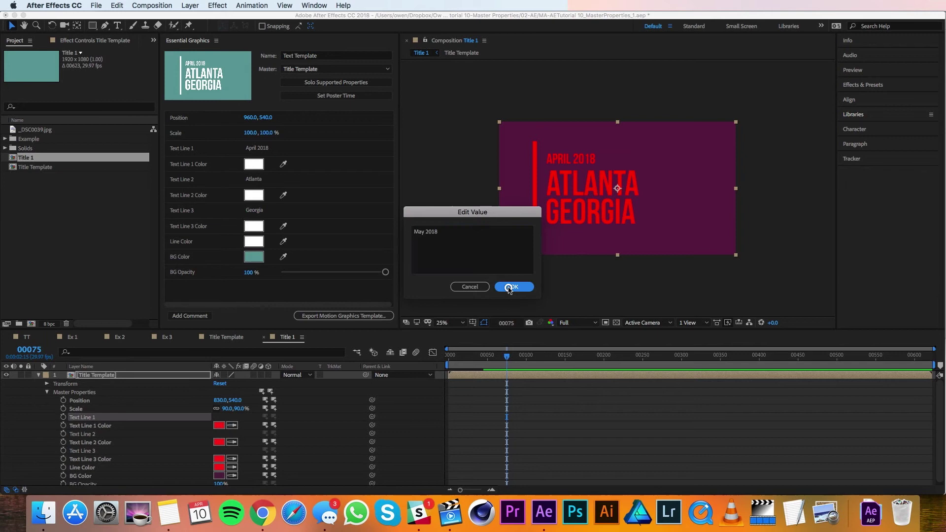
# Change Text Line 2 to 'Orlando' and Text Line 3 to 'Florida'
pyautogui.click(79, 442)
pyautogui.click(81, 434)
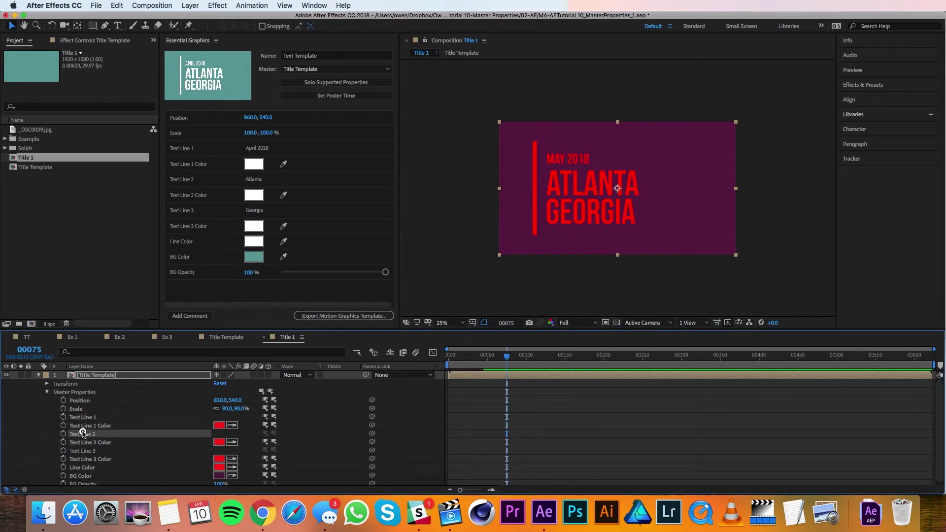
pyautogui.rightClick(80, 434)
pyautogui.click(116, 390)
pyautogui.write('Orlando')
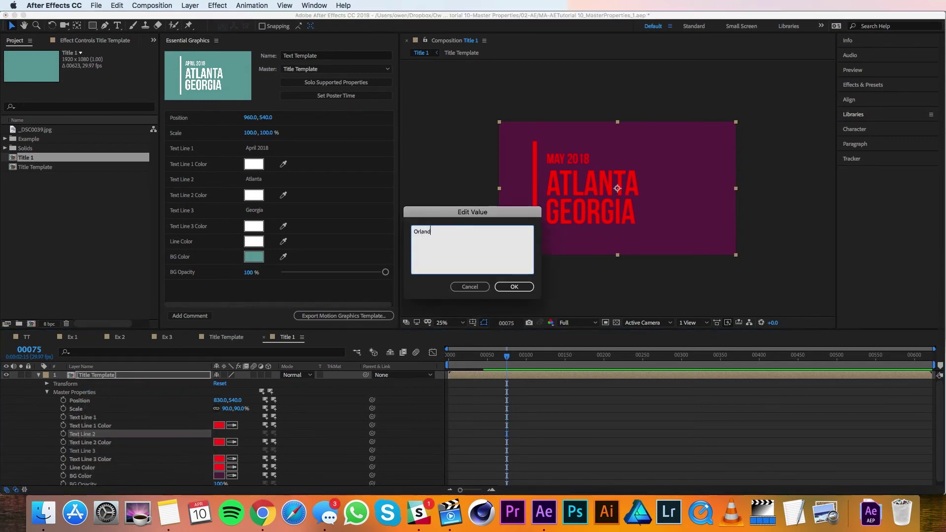
pyautogui.click(500, 286)
pyautogui.rightClick(96, 451)
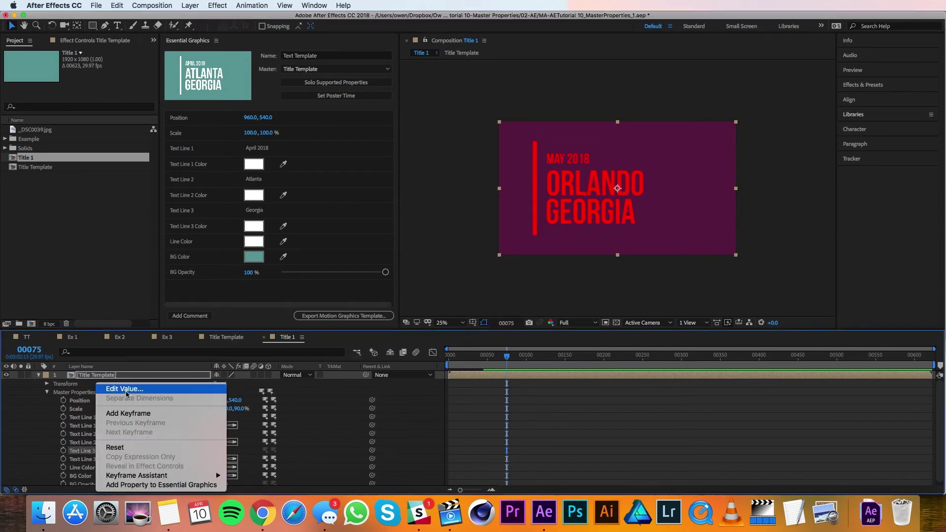
pyautogui.click(123, 389)
pyautogui.write('Florida')
pyautogui.click(514, 286)
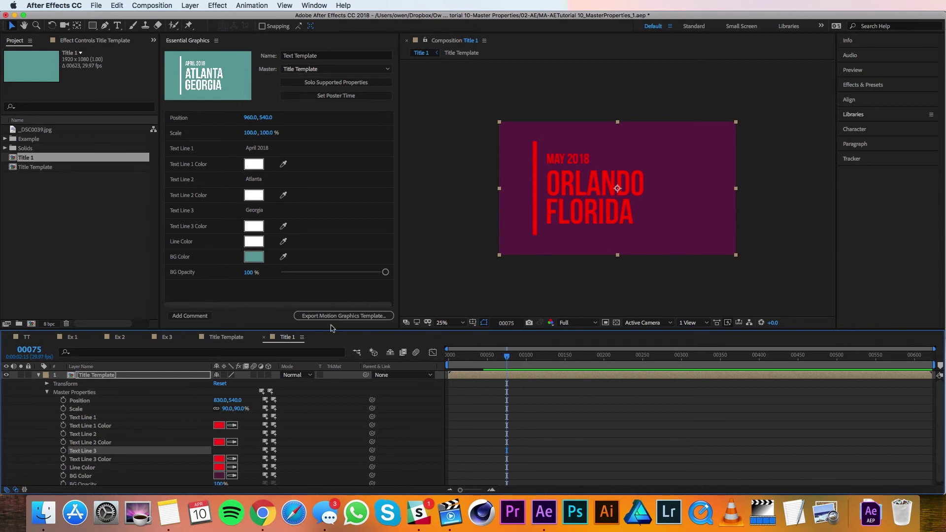
# Push the 90% Scale to the master, then pull white Text Line 1–3 and Line colours from it
pyautogui.click(275, 410)
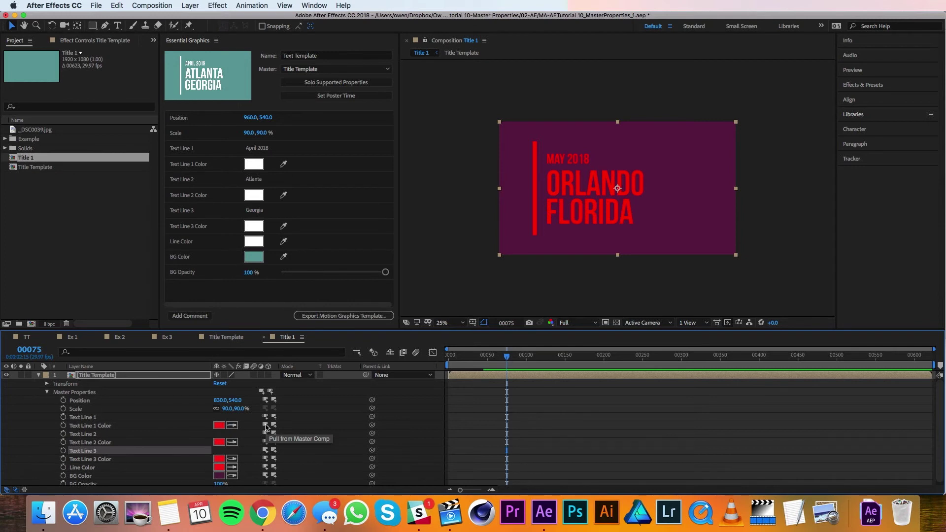
pyautogui.click(265, 425)
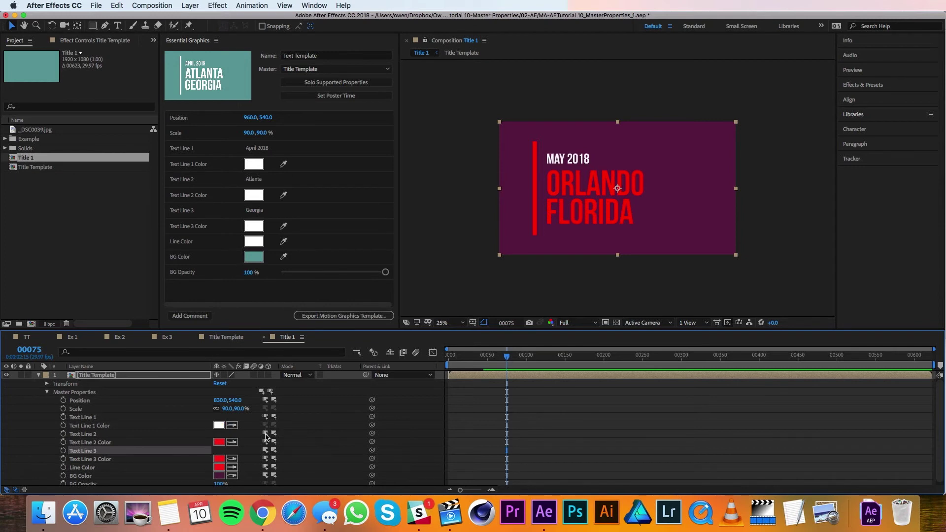
pyautogui.click(266, 441)
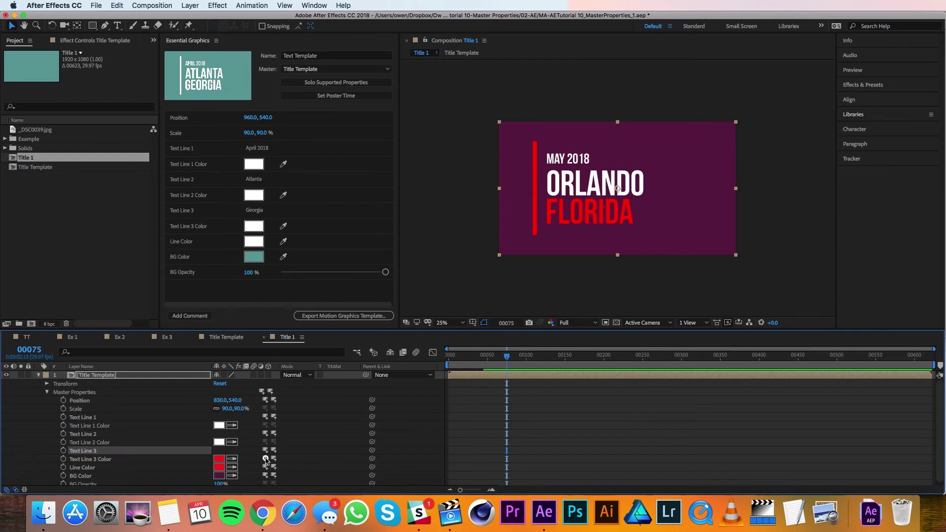
pyautogui.click(266, 458)
pyautogui.click(266, 468)
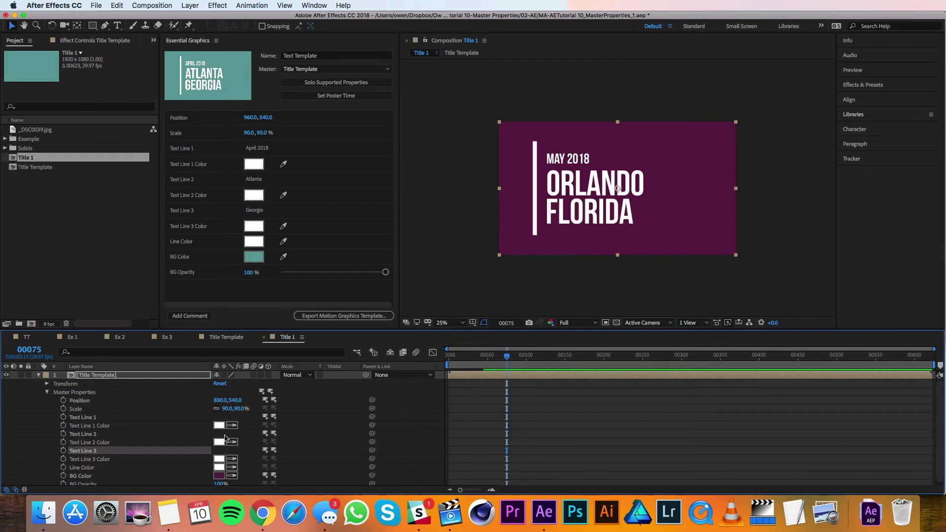
# Duplicate the Title 1 composition as Title 2 and open Title 2
pyautogui.click(24, 157)
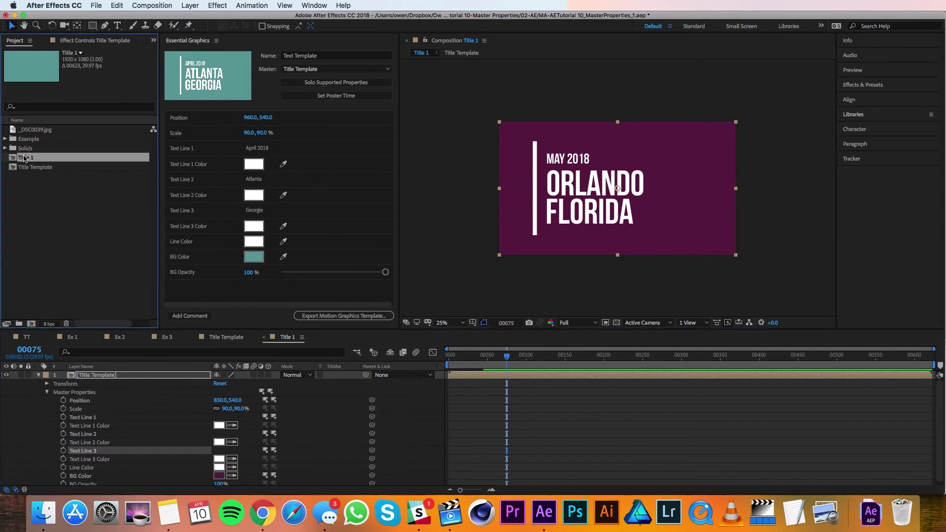
pyautogui.press('super+d')
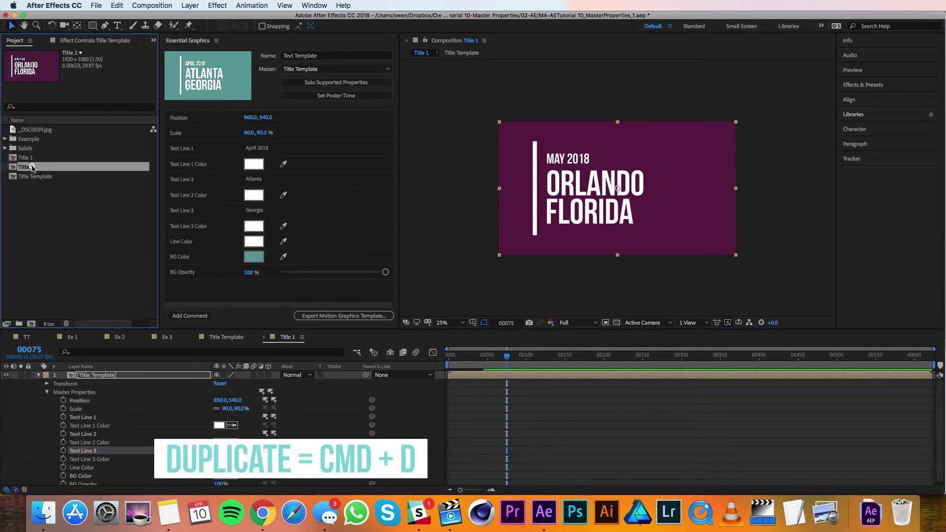
pyautogui.doubleClick(32, 167)
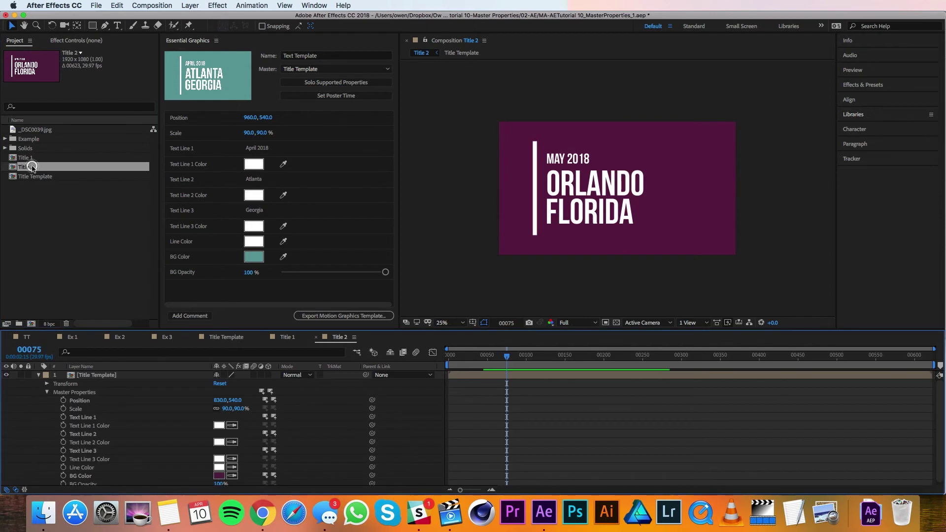
pyautogui.click(40, 131)
# Add _DSC0039.jpg as a layer, set BG Opacity to 0%, fit the photo, and move the title to 532,338 at 50% scale
pyautogui.moveTo(40, 132); pyautogui.dragTo(68, 421)
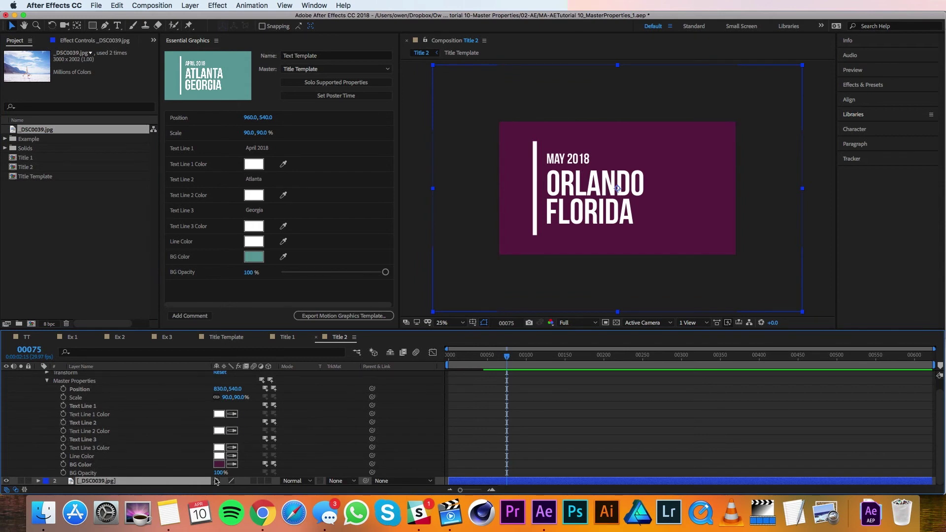
pyautogui.moveTo(220, 473); pyautogui.dragTo(159, 469)
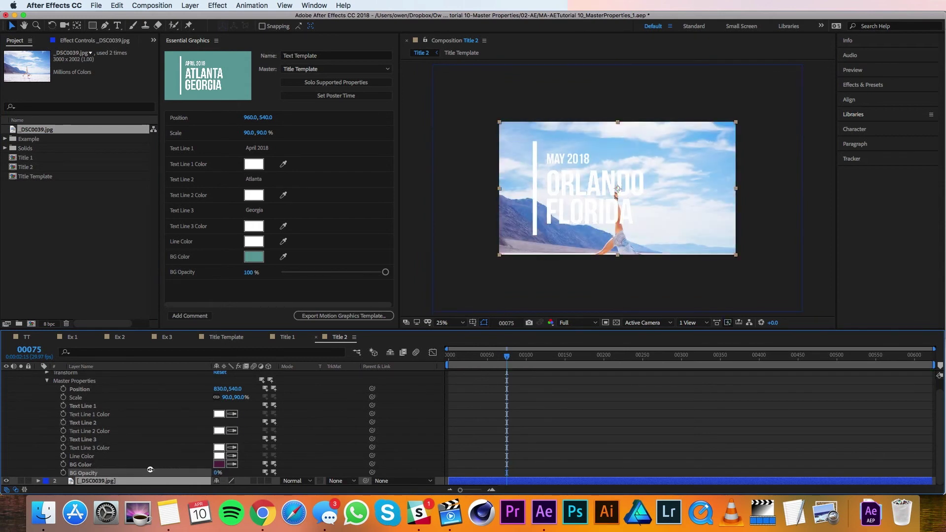
pyautogui.click(150, 471)
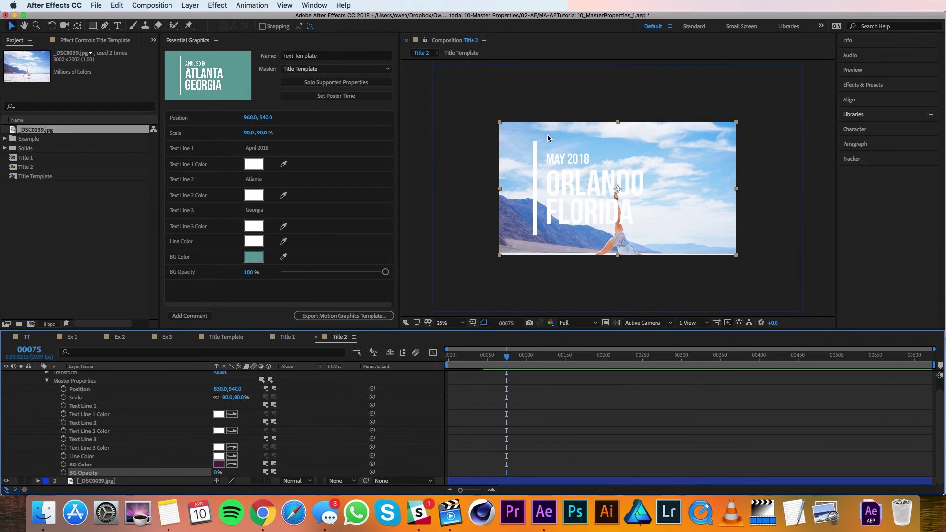
pyautogui.click(122, 480)
pyautogui.moveTo(430, 192); pyautogui.dragTo(496, 199)
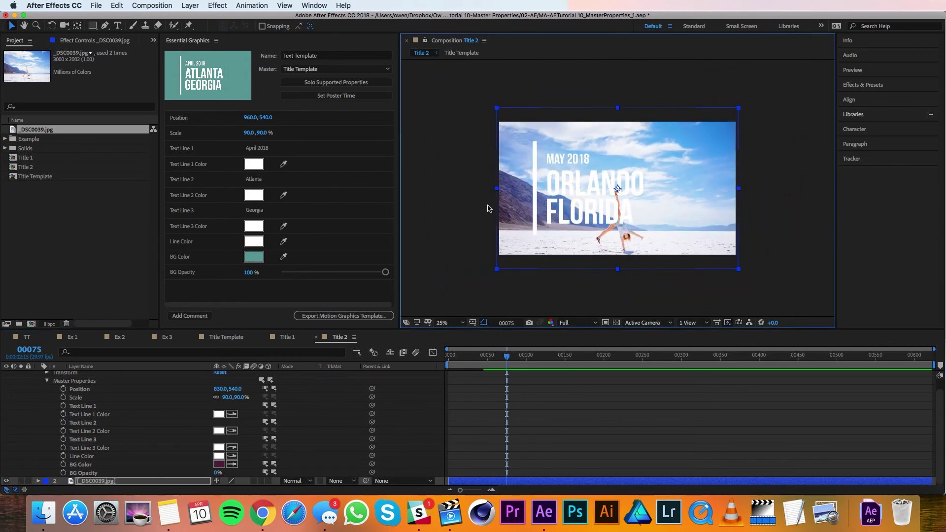
pyautogui.scroll(1, 93, 410)
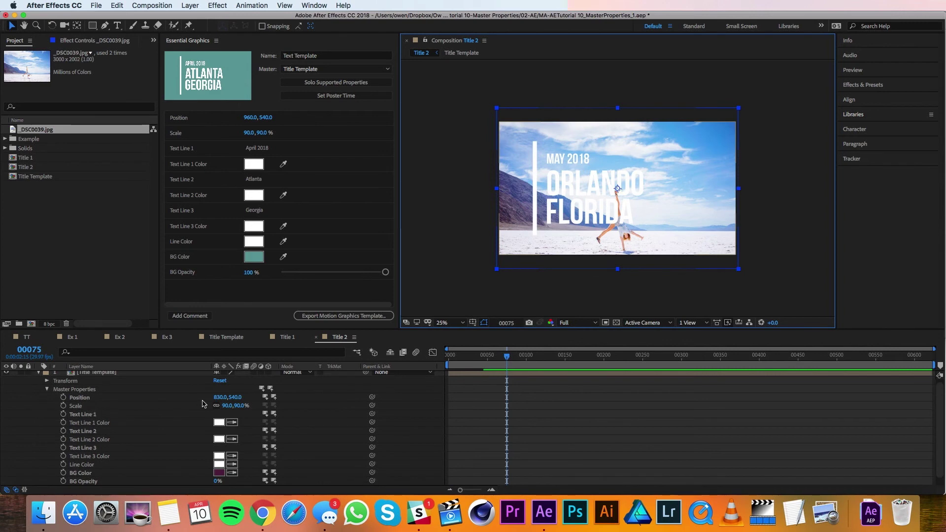
pyautogui.moveTo(219, 397); pyautogui.dragTo(213, 418)
# Colour Text Lines 2 and 3 blue 3365A4
pyautogui.click(219, 439)
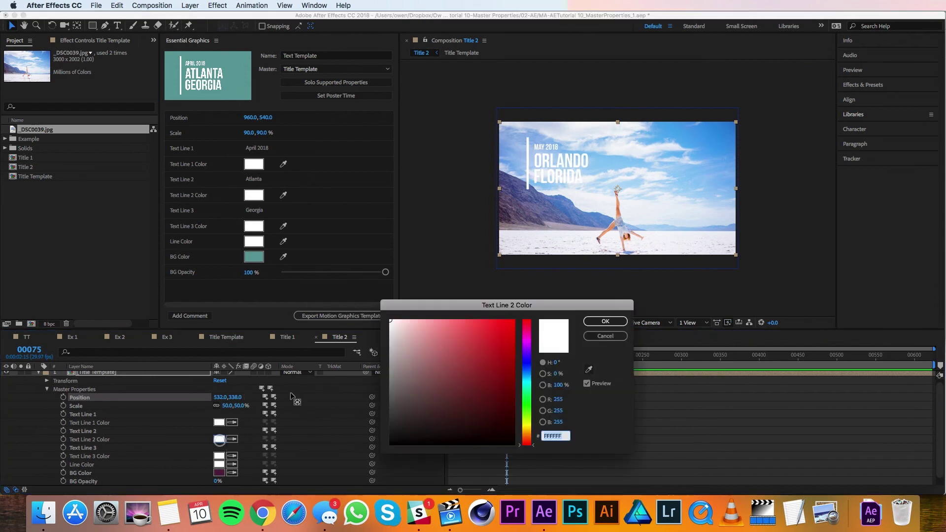
pyautogui.click(526, 371)
pyautogui.click(475, 364)
pyautogui.press('Return')
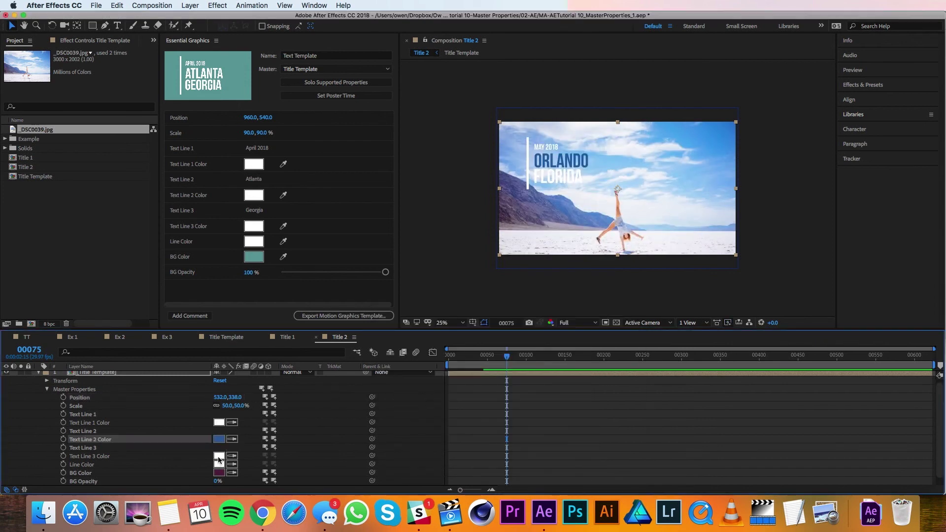
pyautogui.click(232, 456)
pyautogui.click(219, 438)
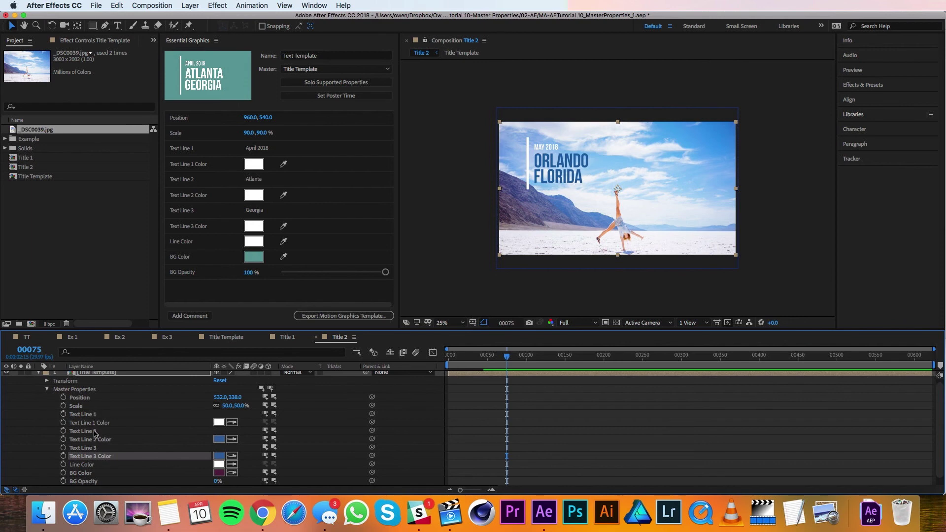
# Change Text Line 2 to 'Death Valley' and Text Line 3 to 'California'
pyautogui.rightClick(95, 433)
pyautogui.click(118, 389)
pyautogui.write('Death Valley')
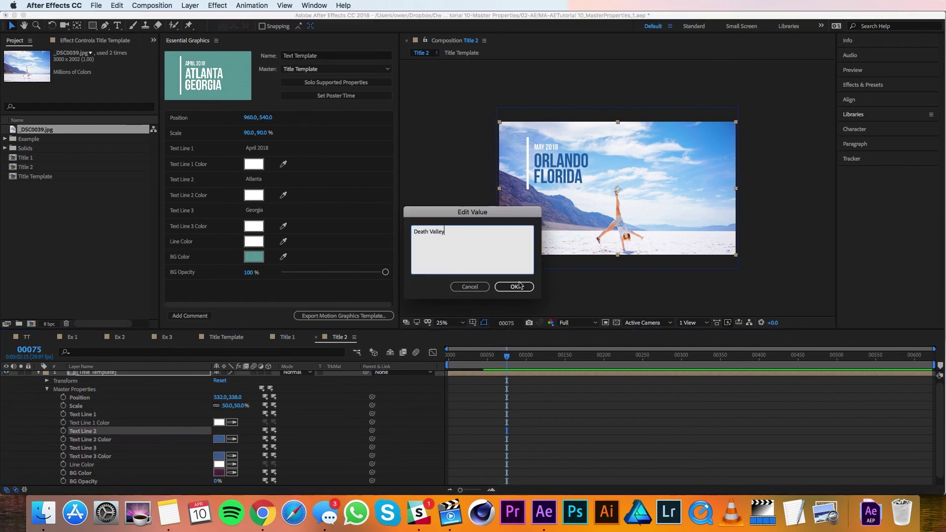
pyautogui.click(519, 286)
pyautogui.rightClick(96, 448)
pyautogui.click(118, 389)
pyautogui.write('Califor')
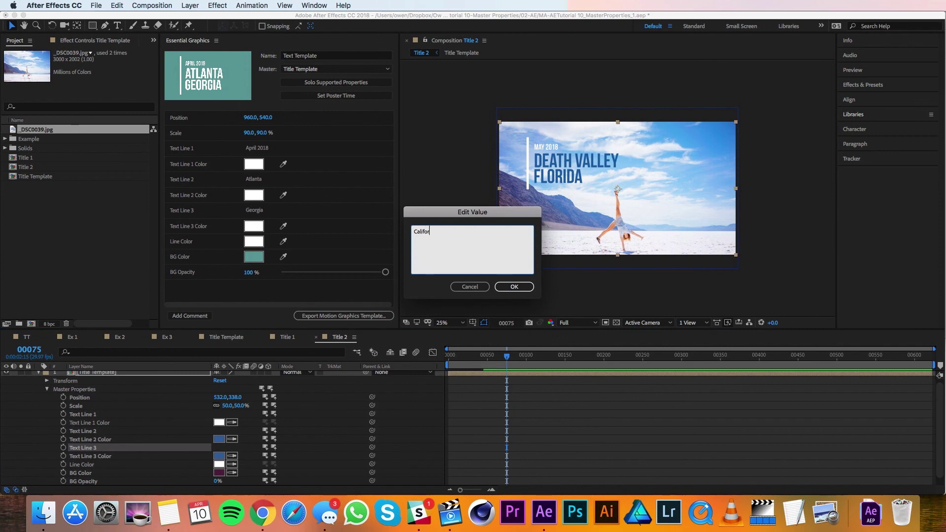
pyautogui.write('nia')
pyautogui.click(502, 288)
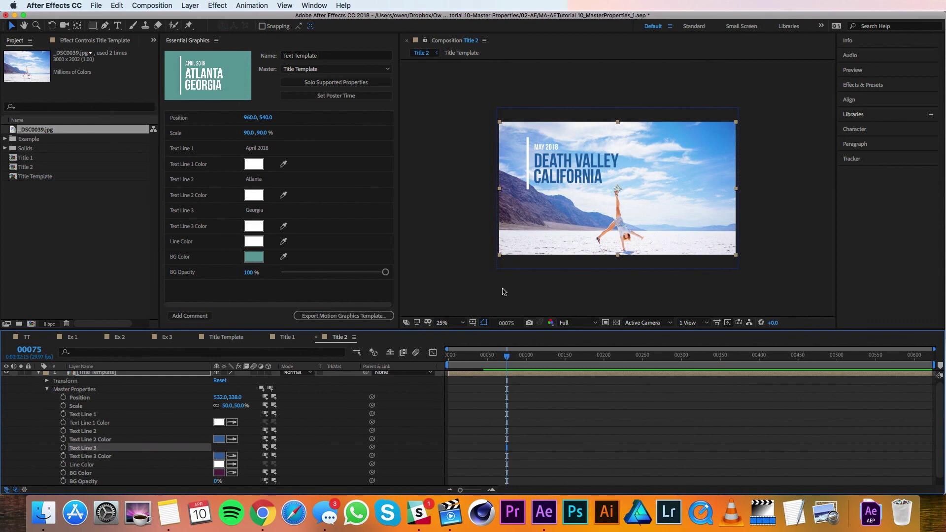
# Move to frame 00088 and play a RAM preview of Title 2
pyautogui.click(517, 356)
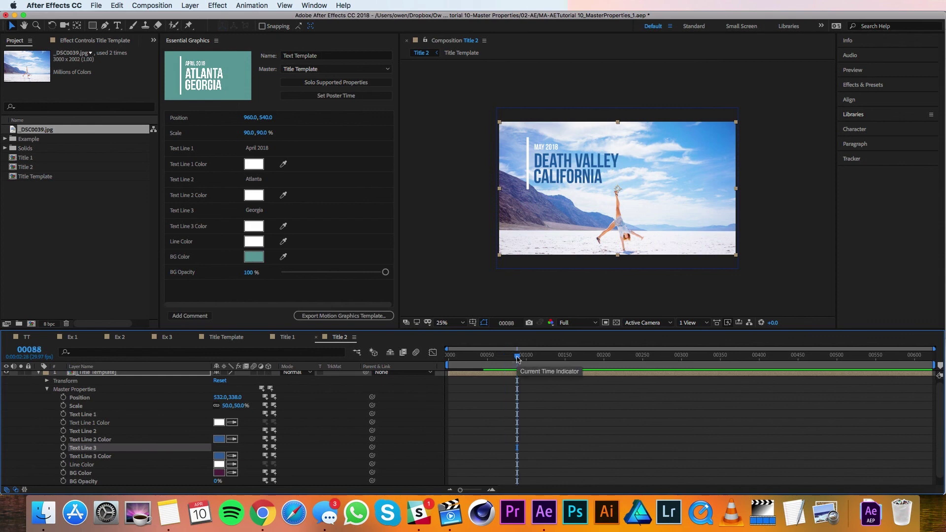
pyautogui.hotkey('ctrl', '0')
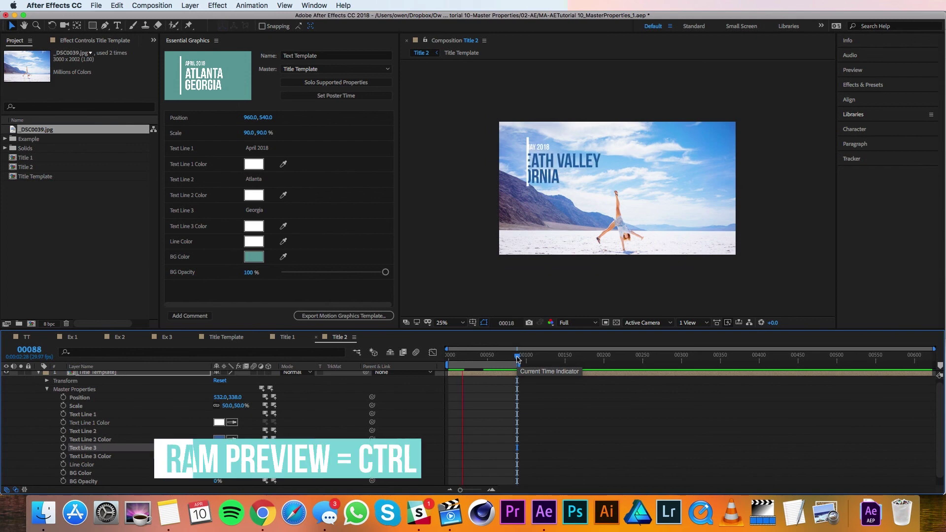